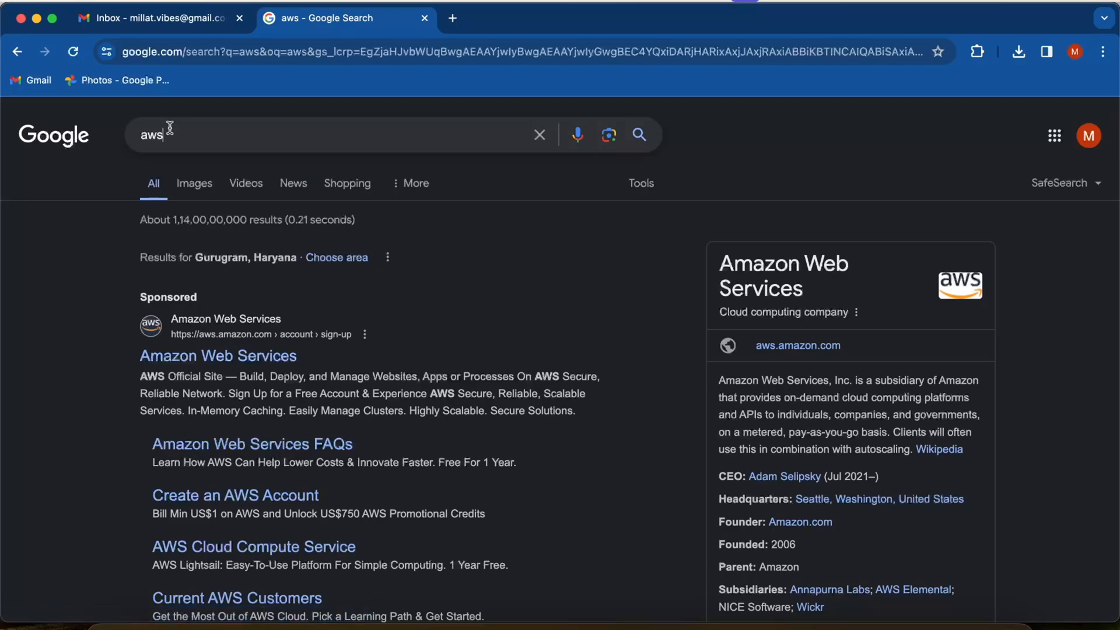
- Open the Amazon Web Services site from the search results and go to the AWS account sign-up form
click(8, 277)
scroll(175, 350, down, 3)
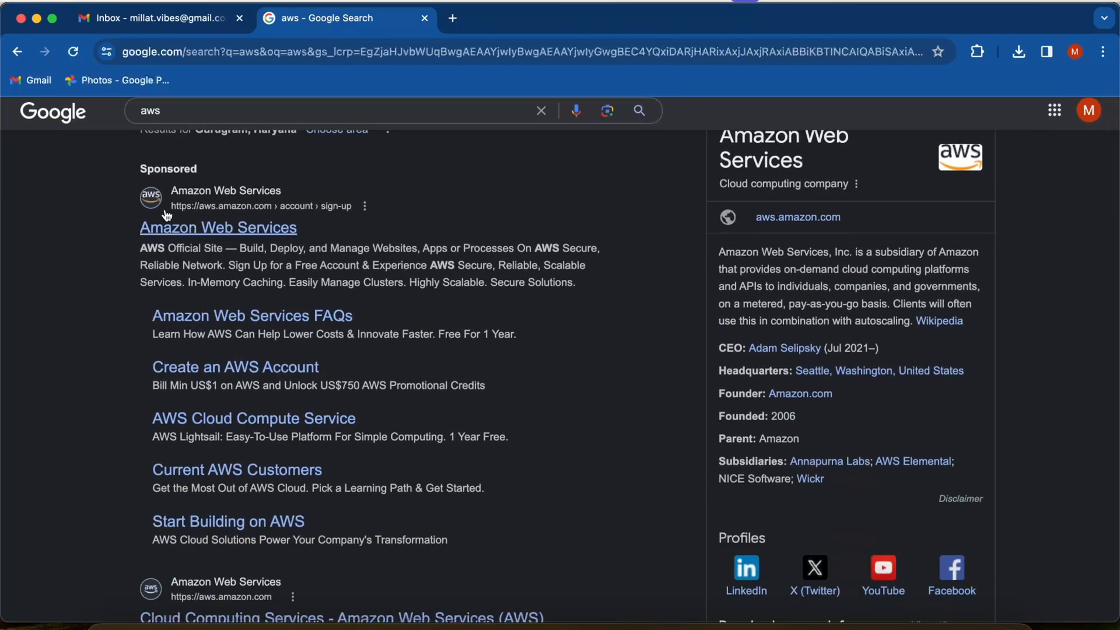
click(192, 233)
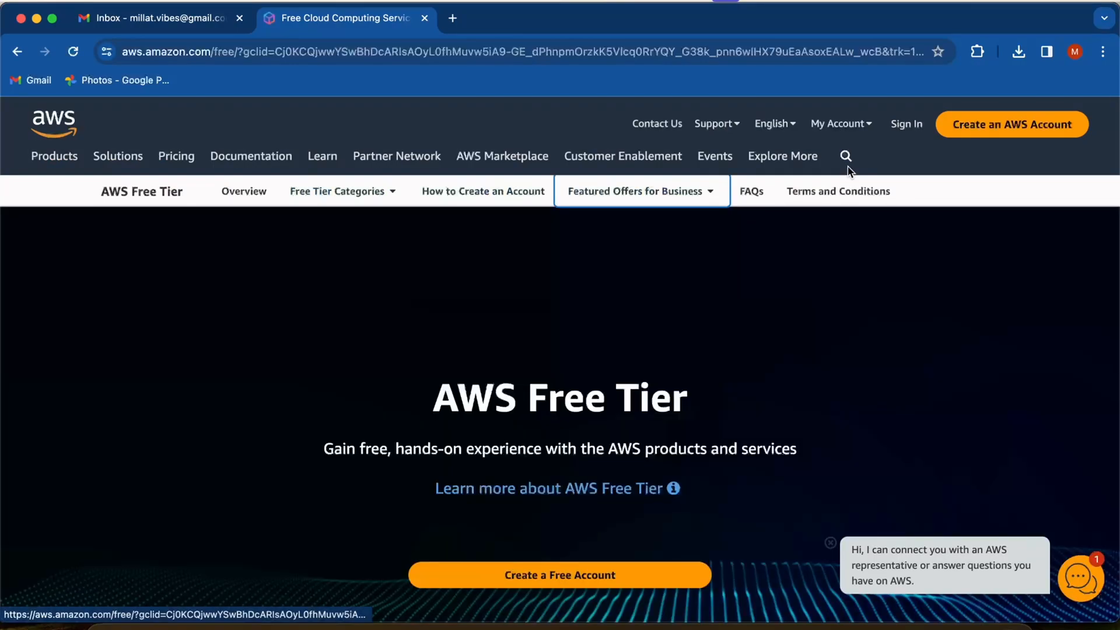
click(986, 124)
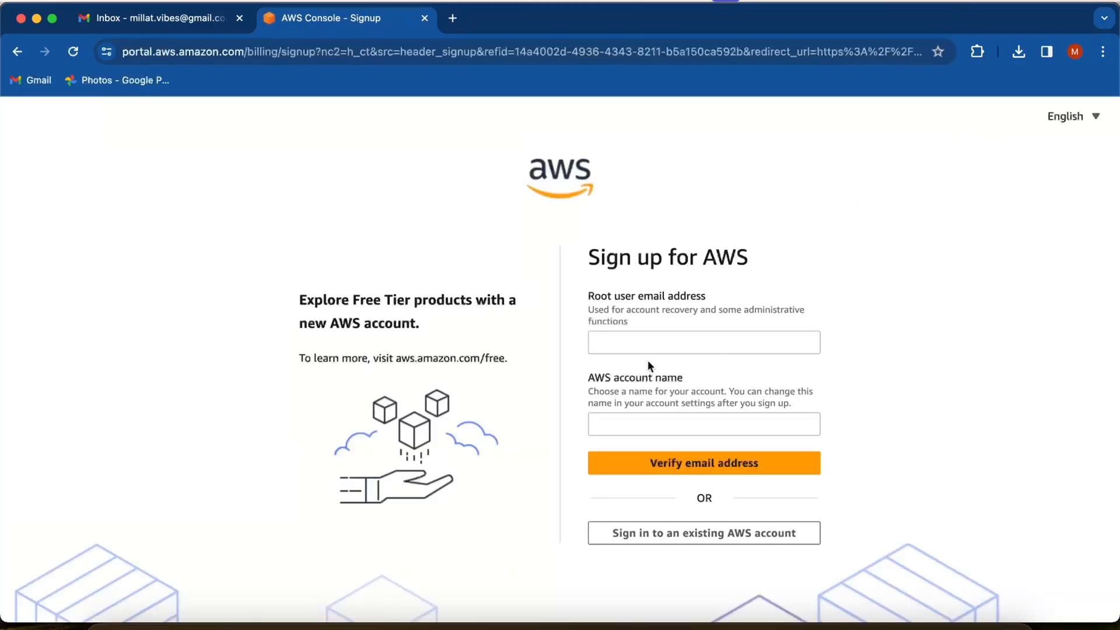
- Copy the signed-in account's email address from Gmail into the root user email address of the AWS sign-up form
click(628, 338)
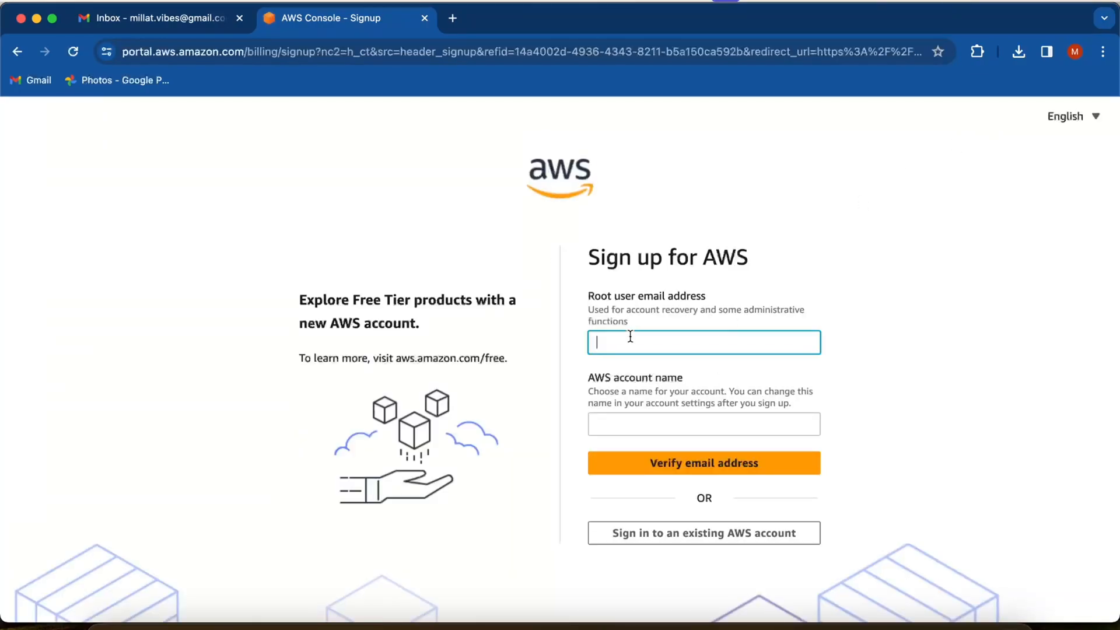
click(163, 18)
click(1092, 121)
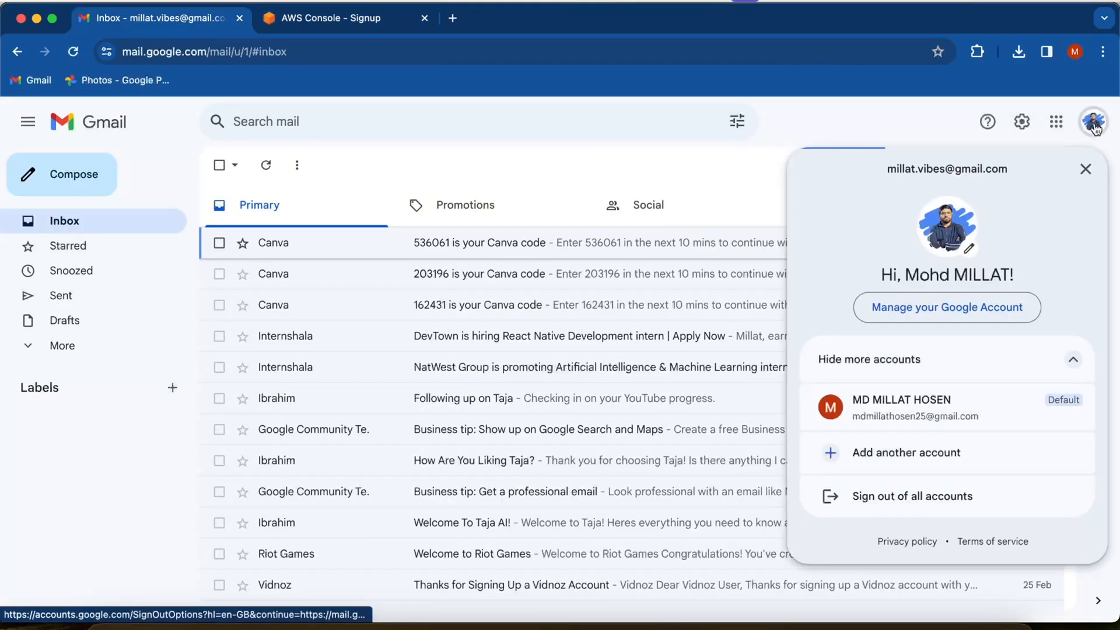
triple_click(917, 166)
key(super+c)
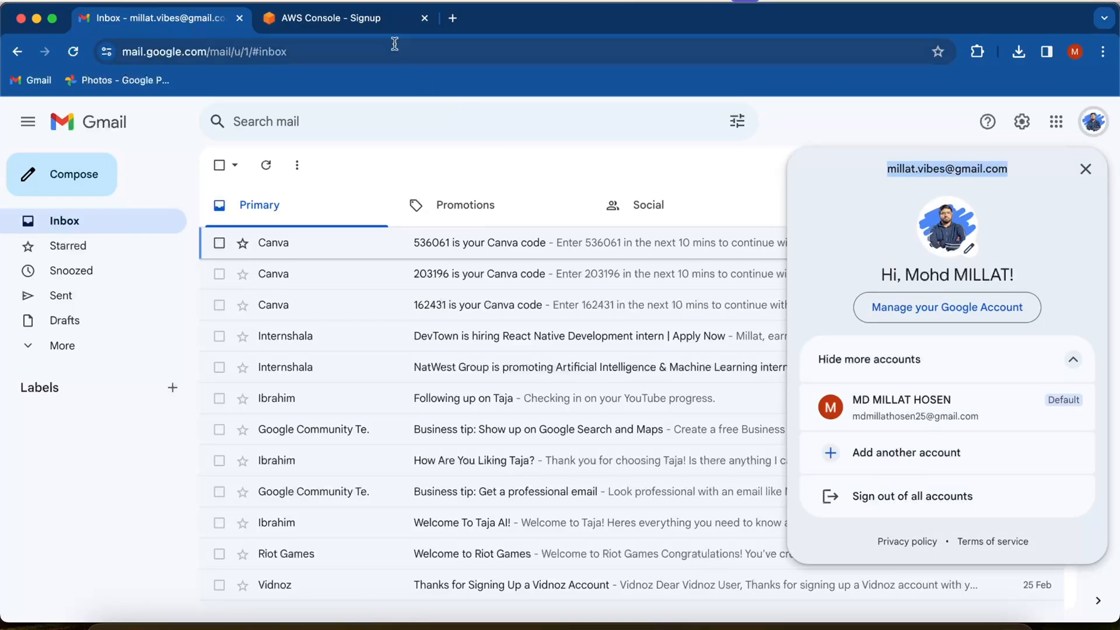
click(376, 18)
key(super+v)
- Enter the account holder's full name as the AWS account name and request verification of the email address
click(633, 420)
click(723, 470)
click(628, 453)
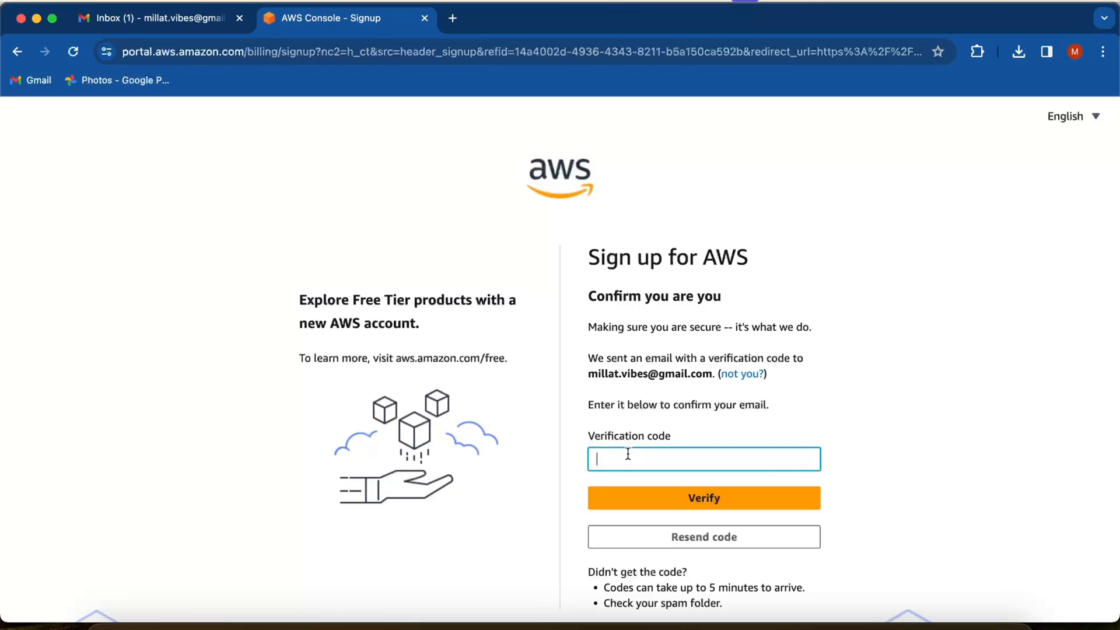
- Try to open the AWS Email Verification message in the Gmail inbox
click(116, 18)
click(890, 250)
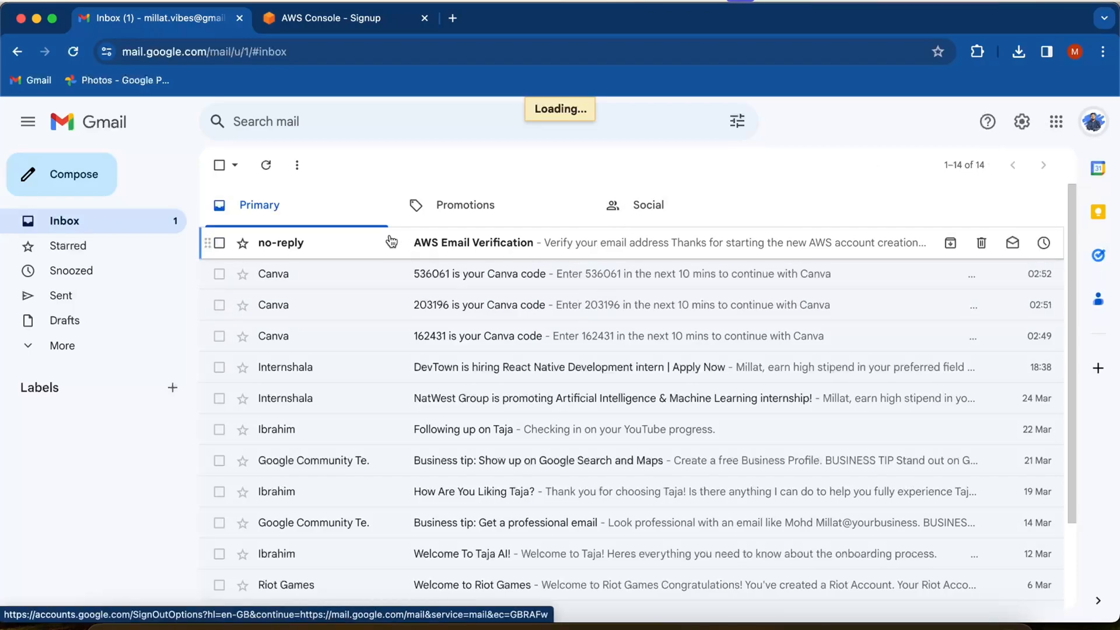
click(334, 19)
click(200, 28)
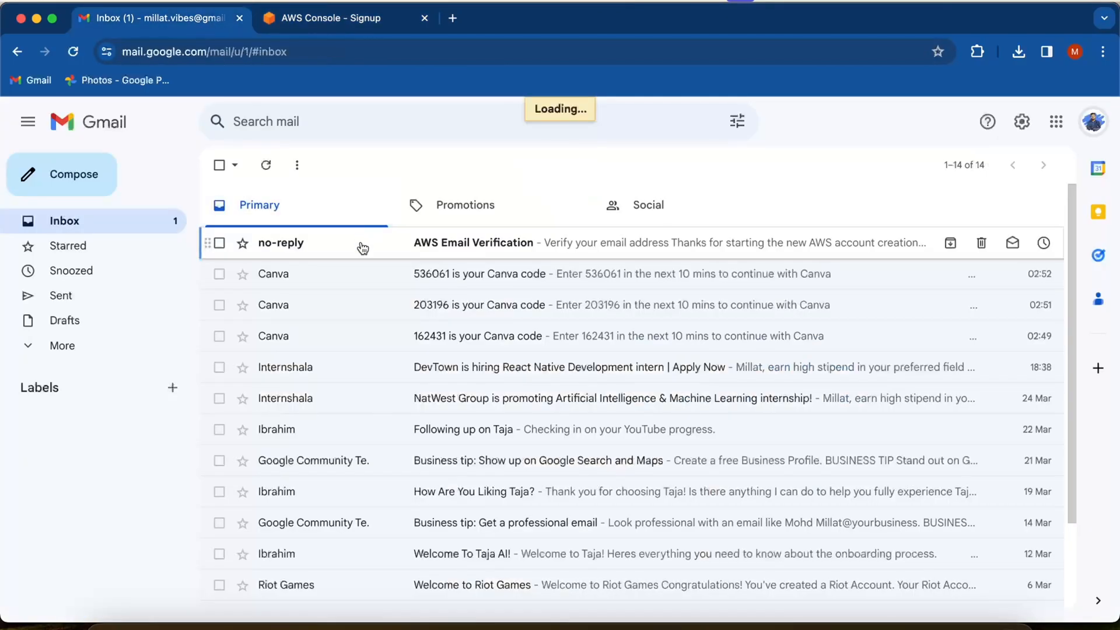
- Start a speed test on fast.com in a new tab and check the computer's Wi-Fi connection
click(452, 19)
text(fa)
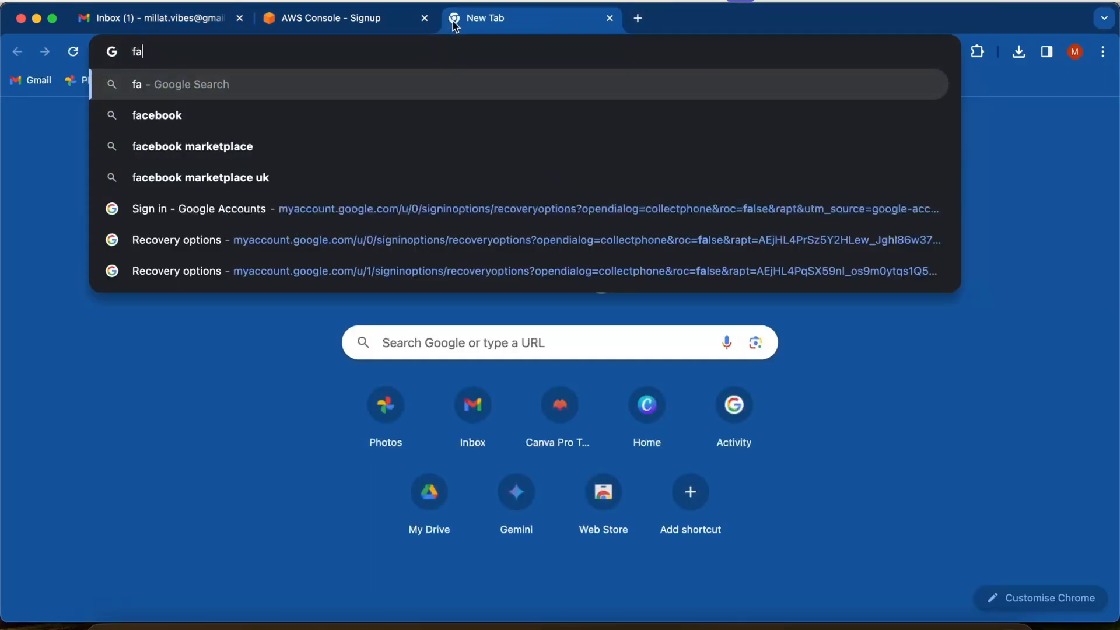
text(st.com)
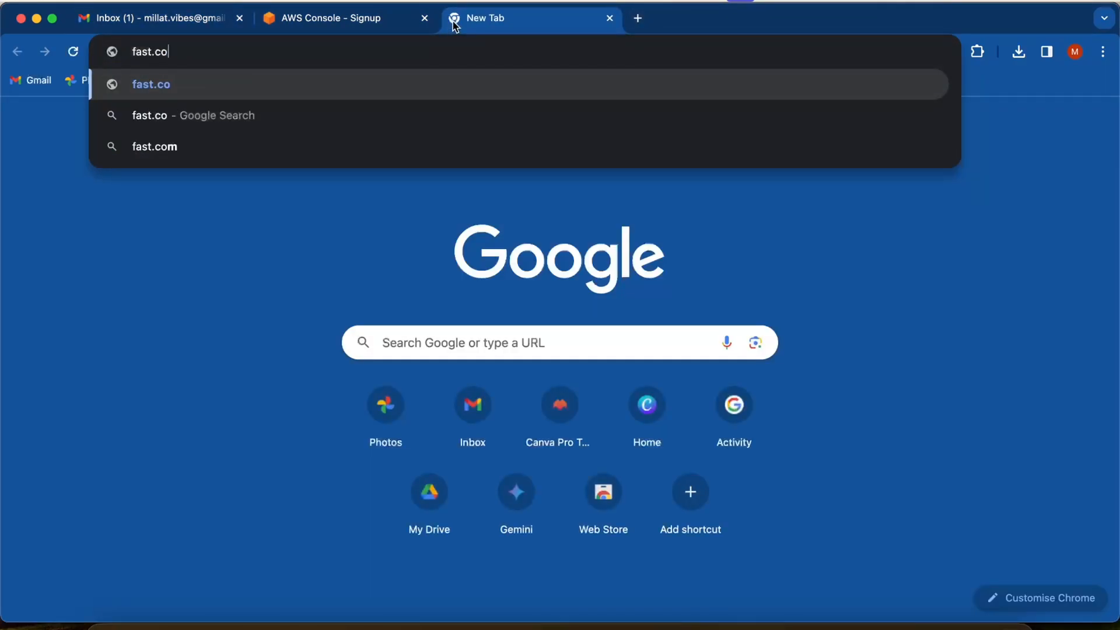
key(Return)
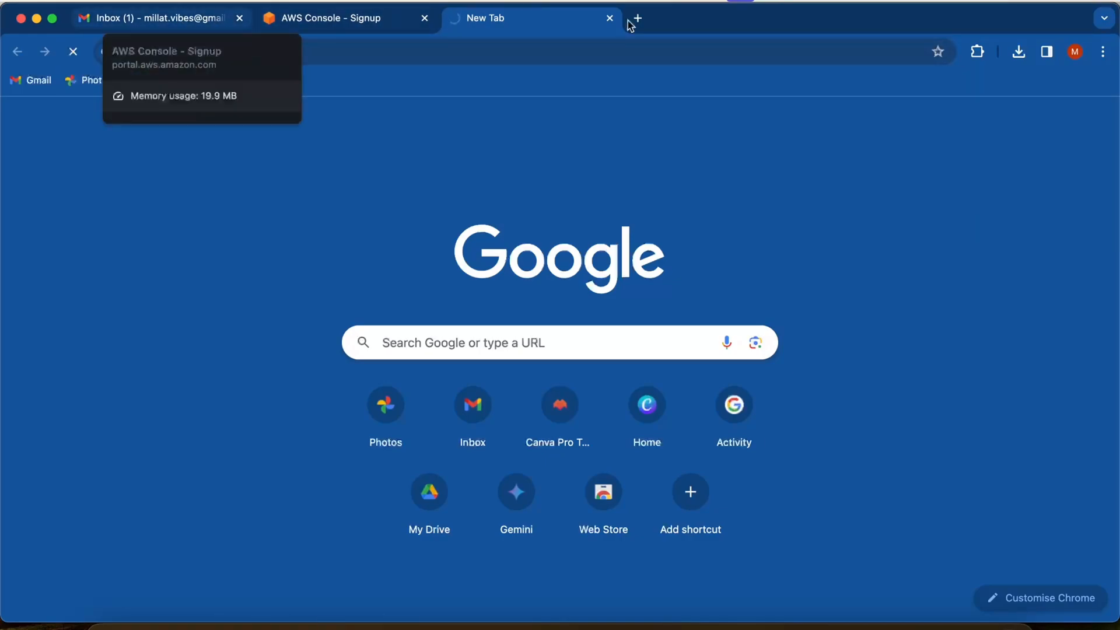
click(989, 1)
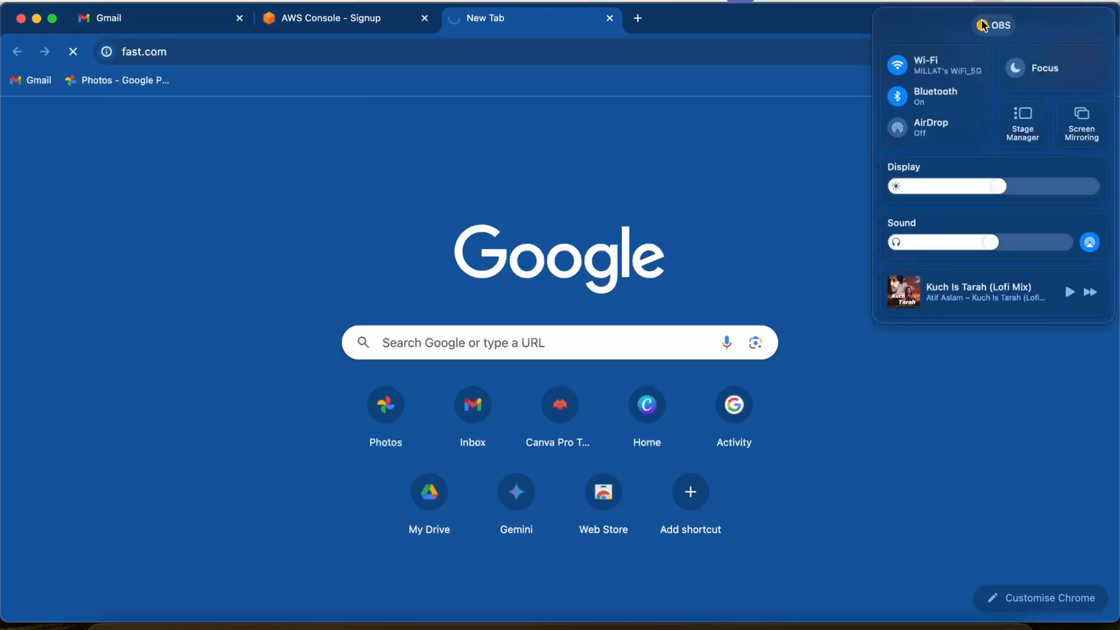
- Bring Gmail back to the inbox and view the connection speed on fast.com
click(174, 26)
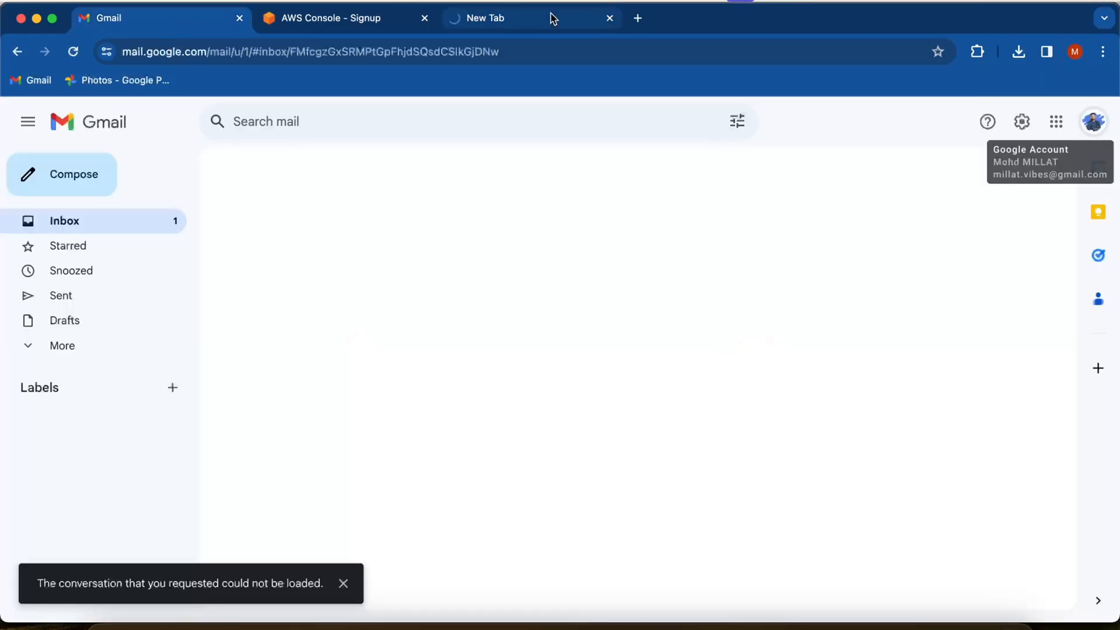
click(167, 222)
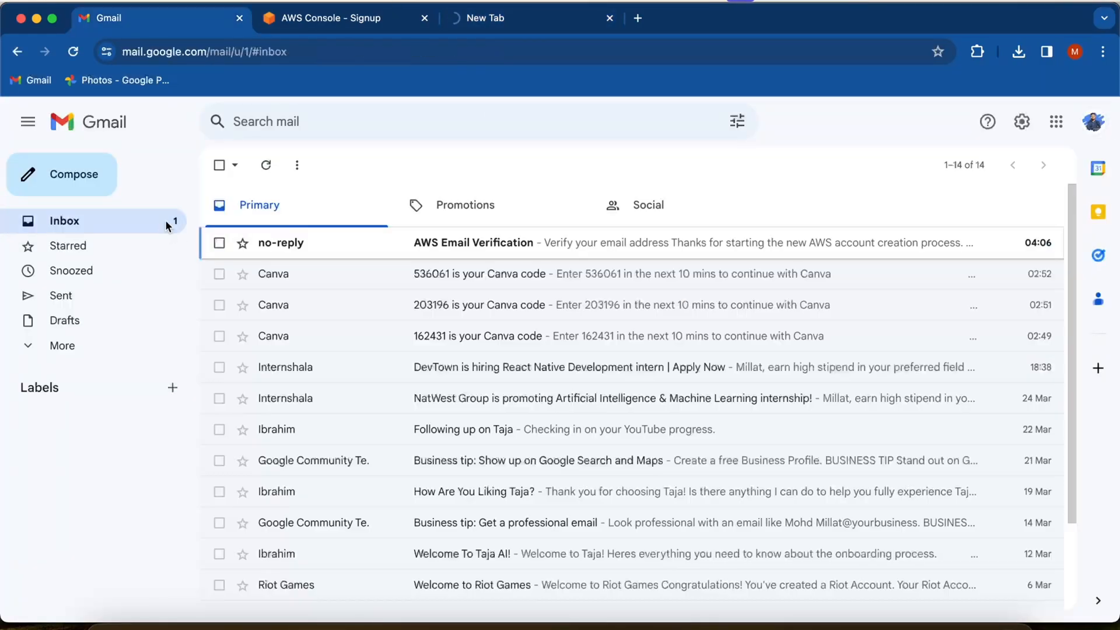
click(547, 29)
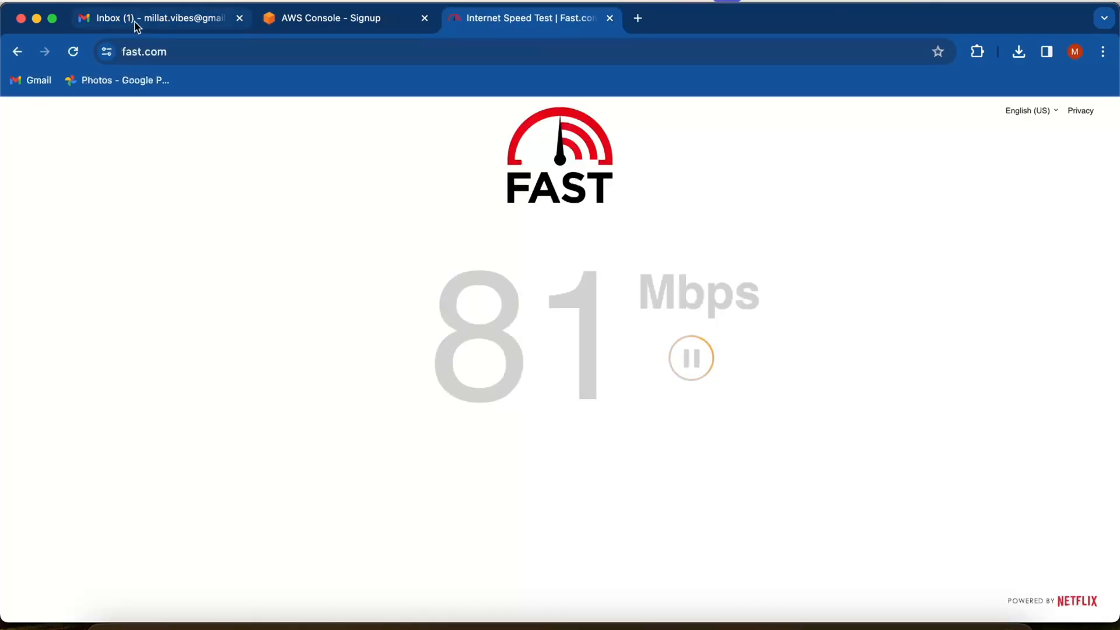
- Copy the verification code from the AWS Email Verification message into the sign-up form and verify the email address
click(138, 24)
click(517, 243)
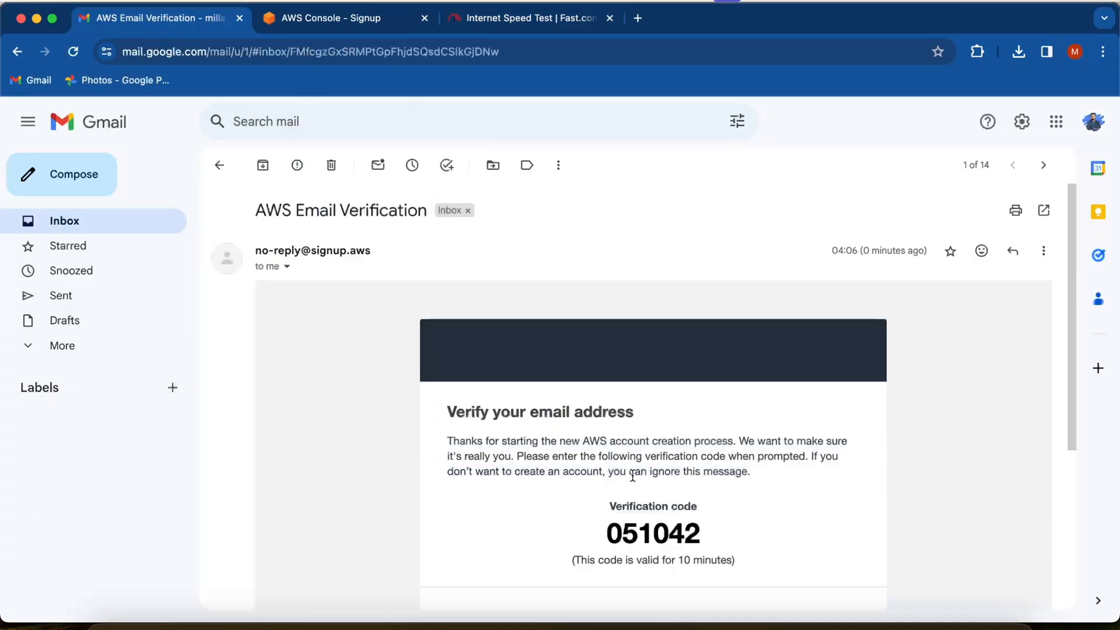
double_click(634, 535)
key(super+c)
click(315, 18)
key(super+v)
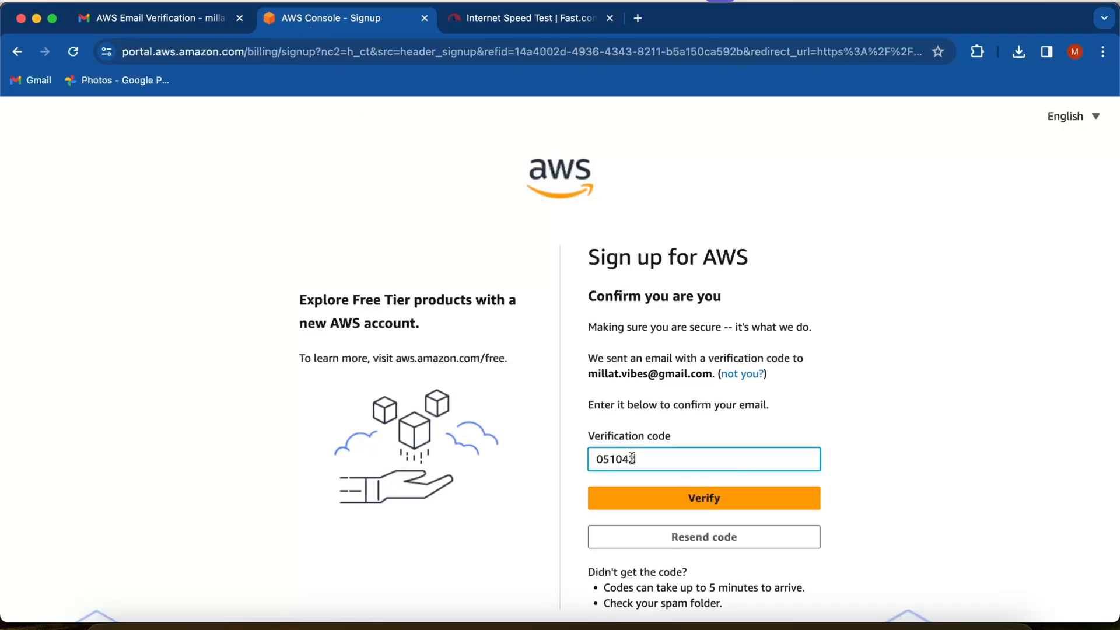
click(713, 501)
- Enter and confirm the root user password, and continue past step 1 of 5
click(621, 473)
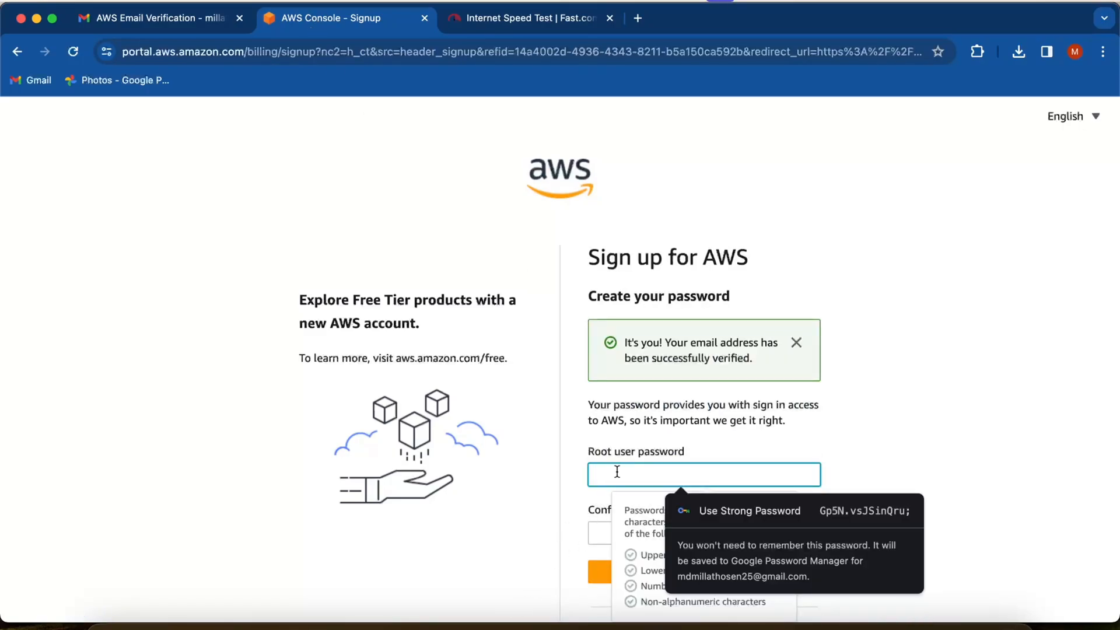
text(••••••••)
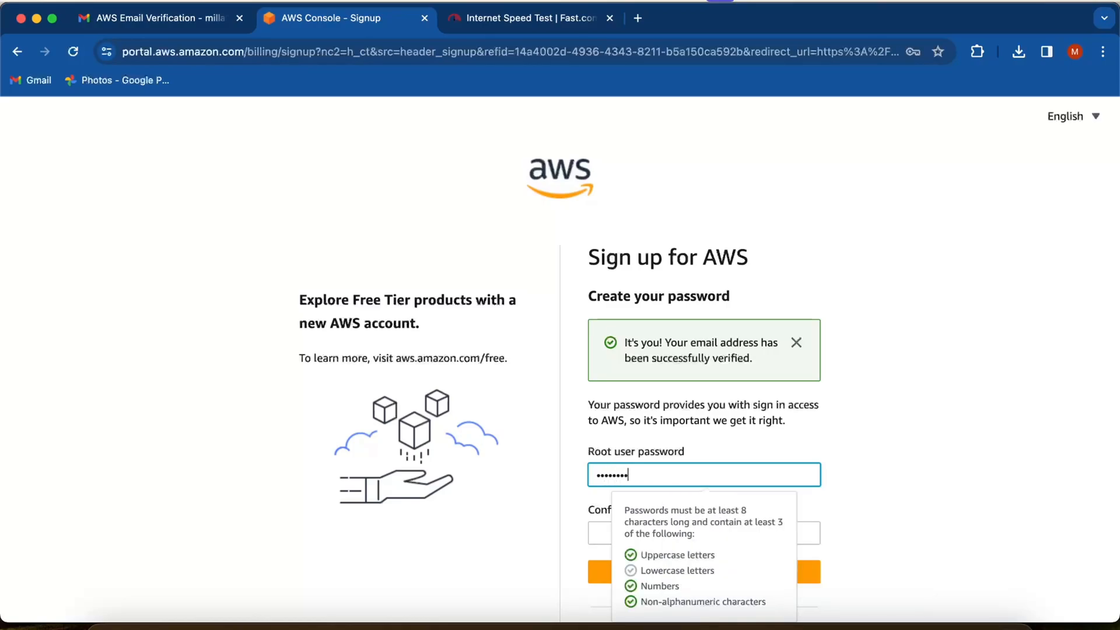
scroll(644, 380, down, 3)
text(•)
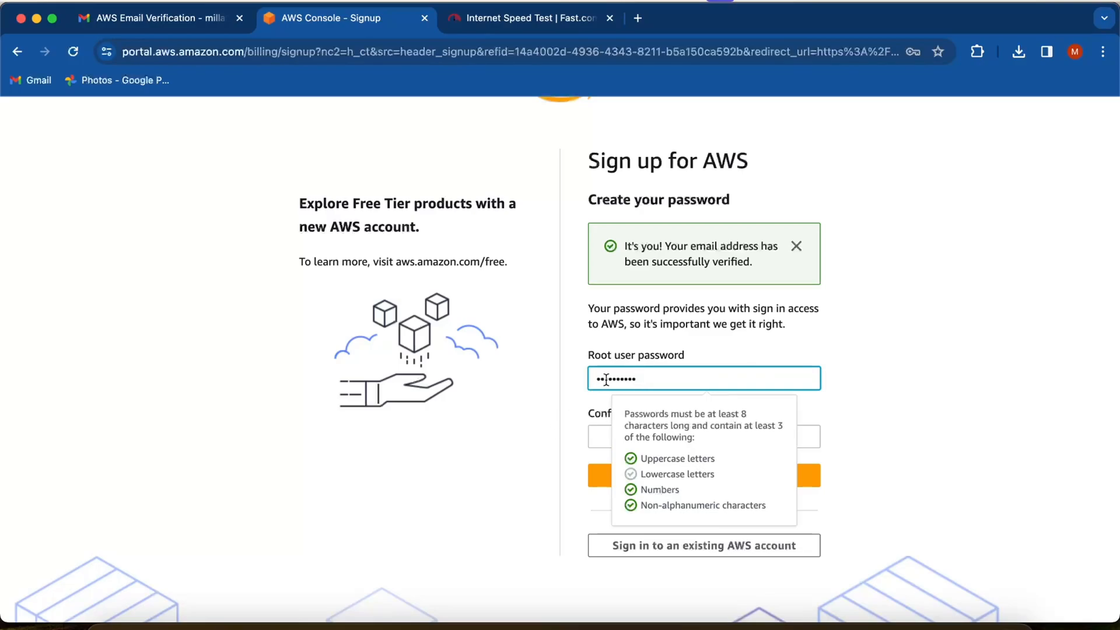
drag(604, 379, 559, 384)
text(•)
click(601, 441)
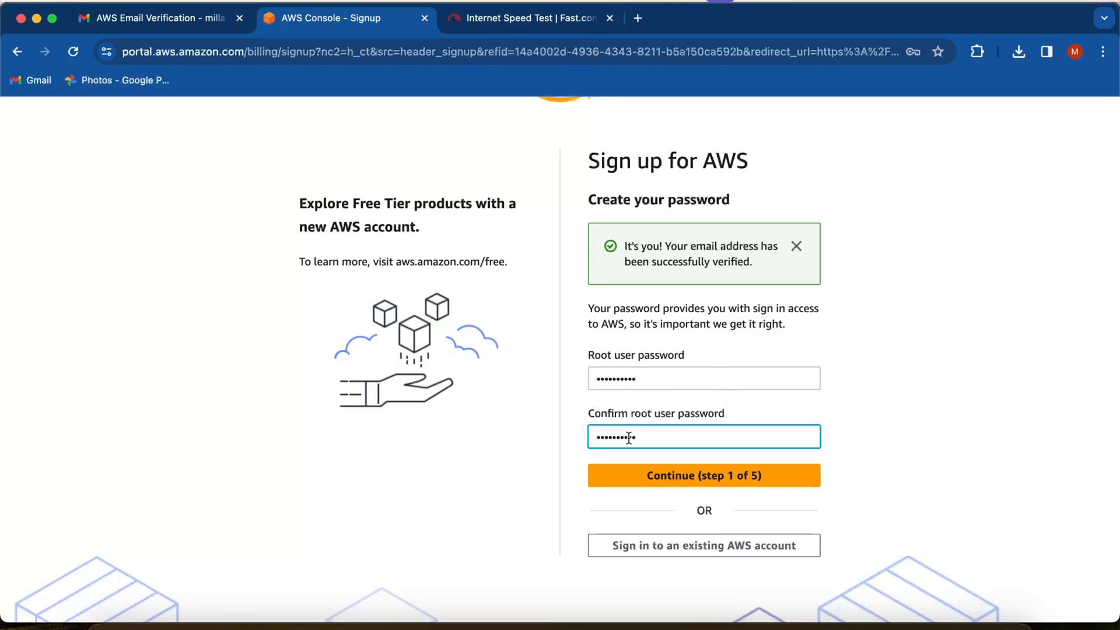
click(689, 469)
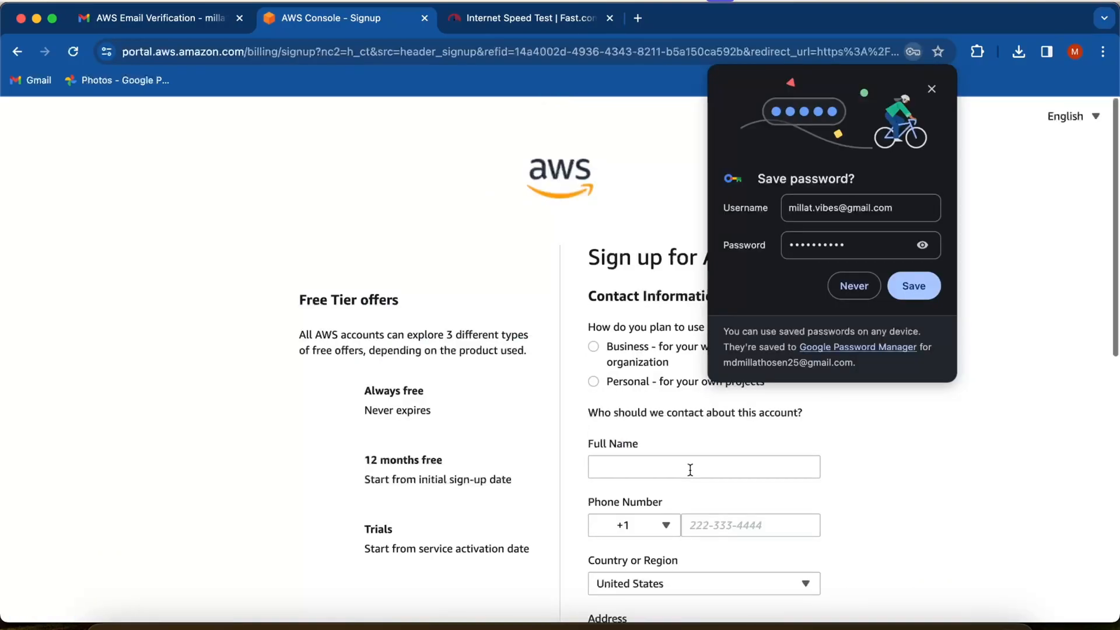
- Save the AWS password in the browser and protect saved passwords with the screen lock
click(902, 287)
click(771, 379)
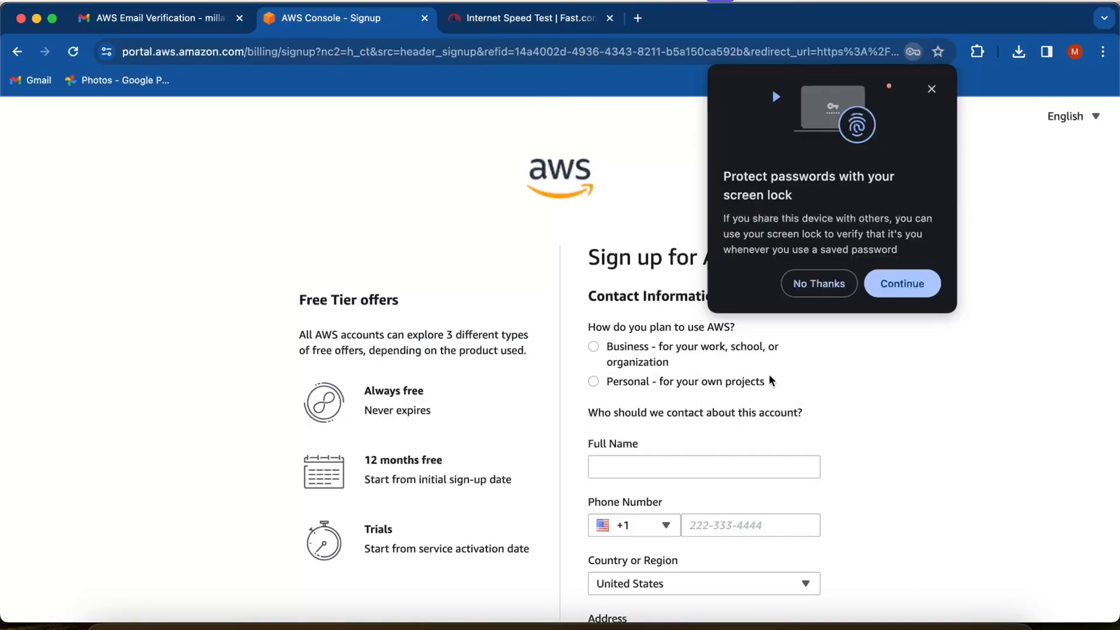
click(910, 282)
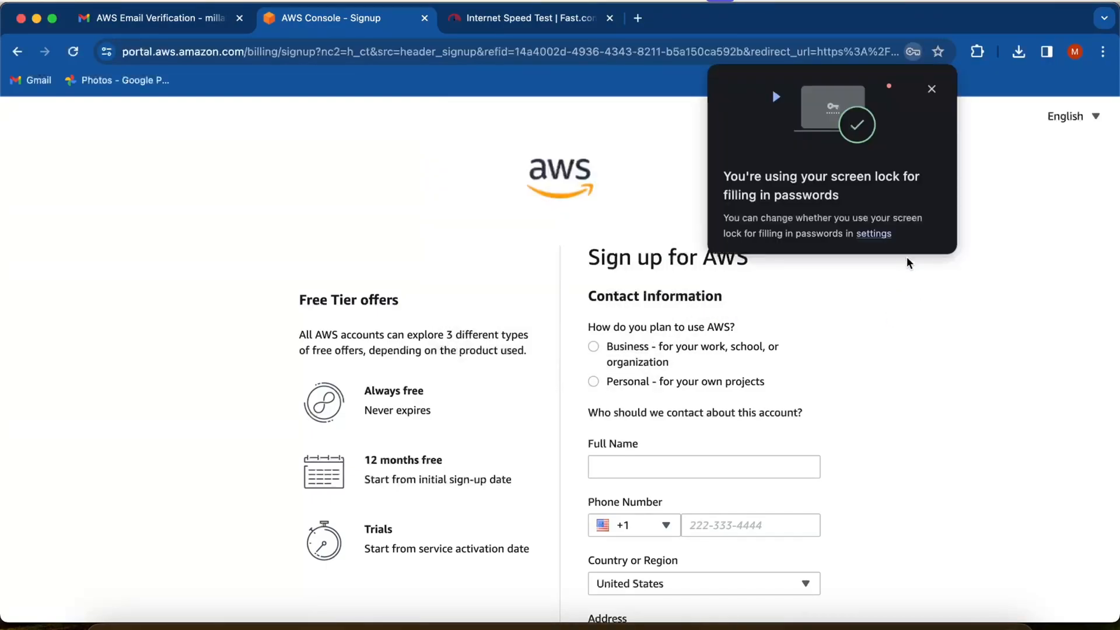
- Choose Personal as the planned AWS use and enter the contact's full name
click(594, 382)
scroll(641, 315, down, 3)
click(630, 324)
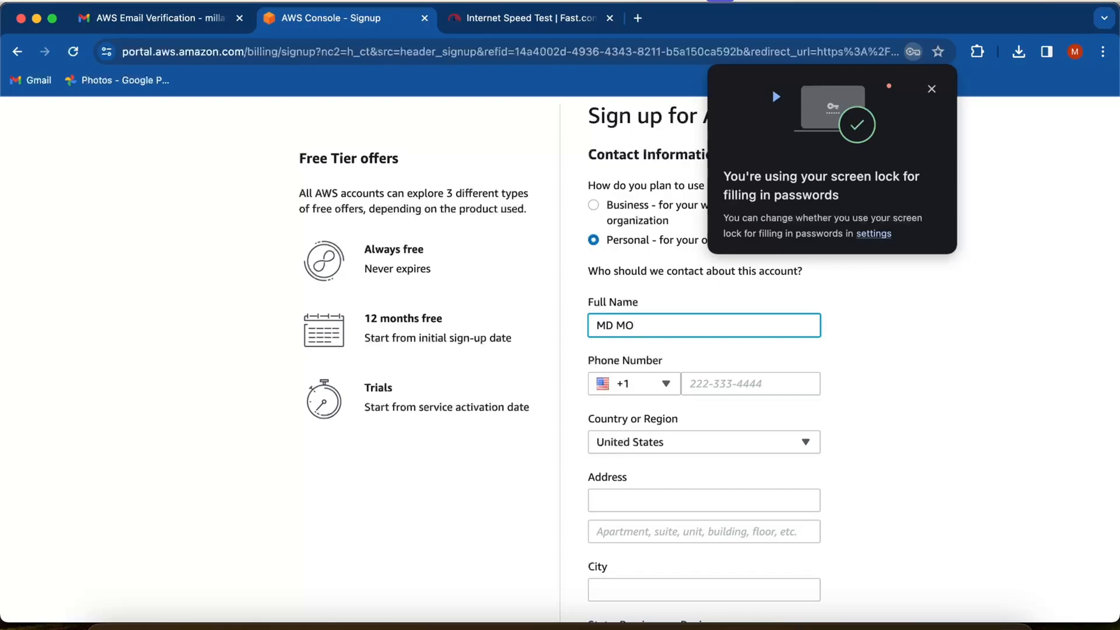
- Set the contact's country or region to India
scroll(598, 409, down, 2)
click(719, 256)
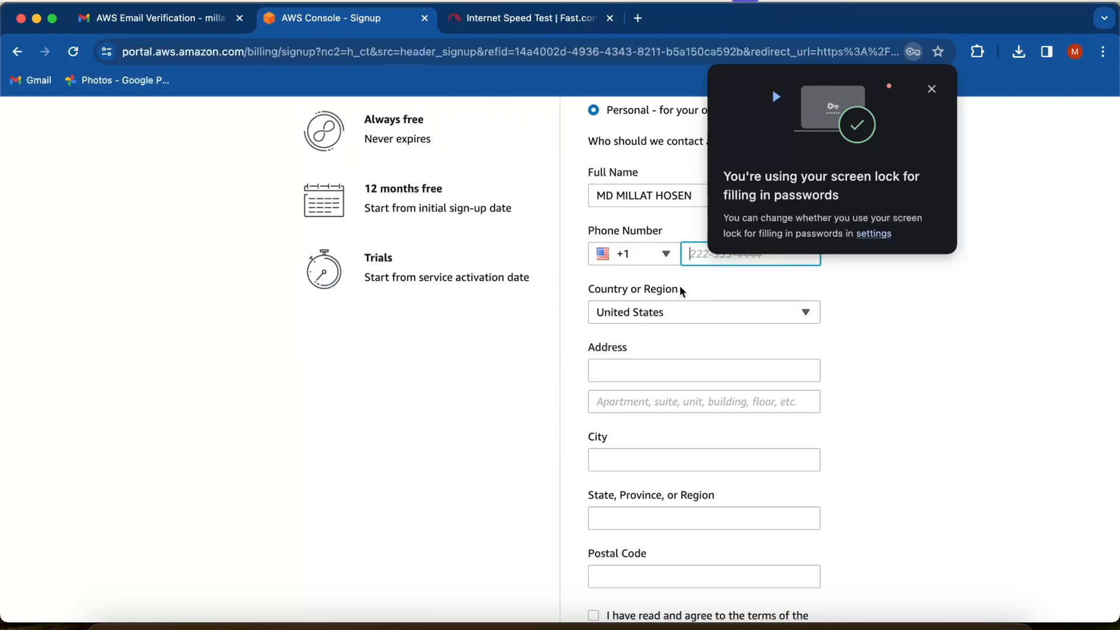
click(658, 314)
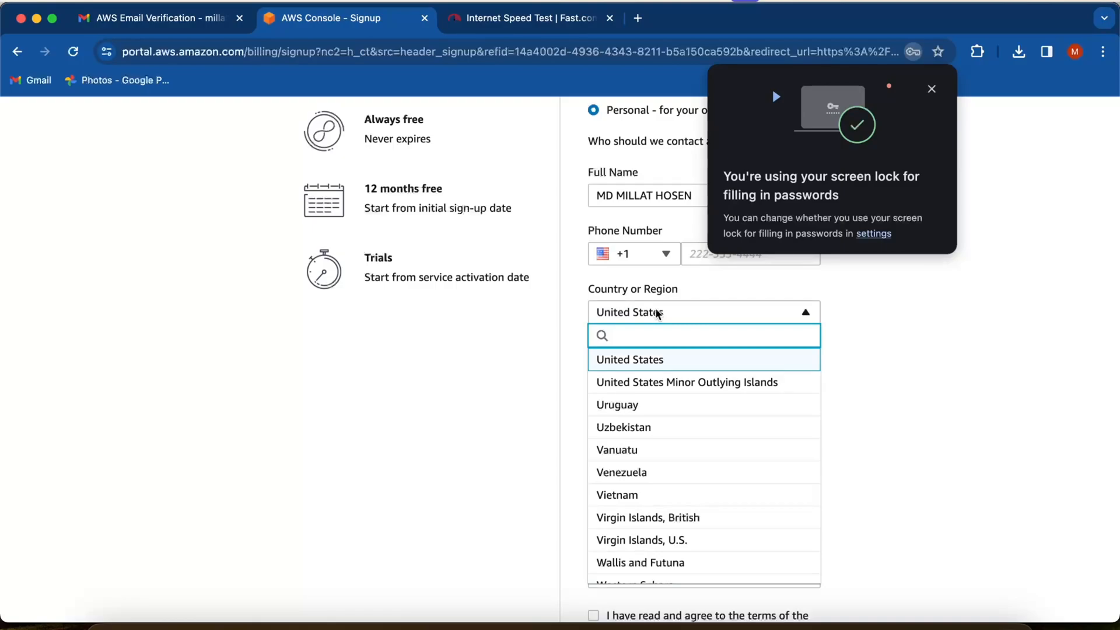
text(Ind)
click(619, 380)
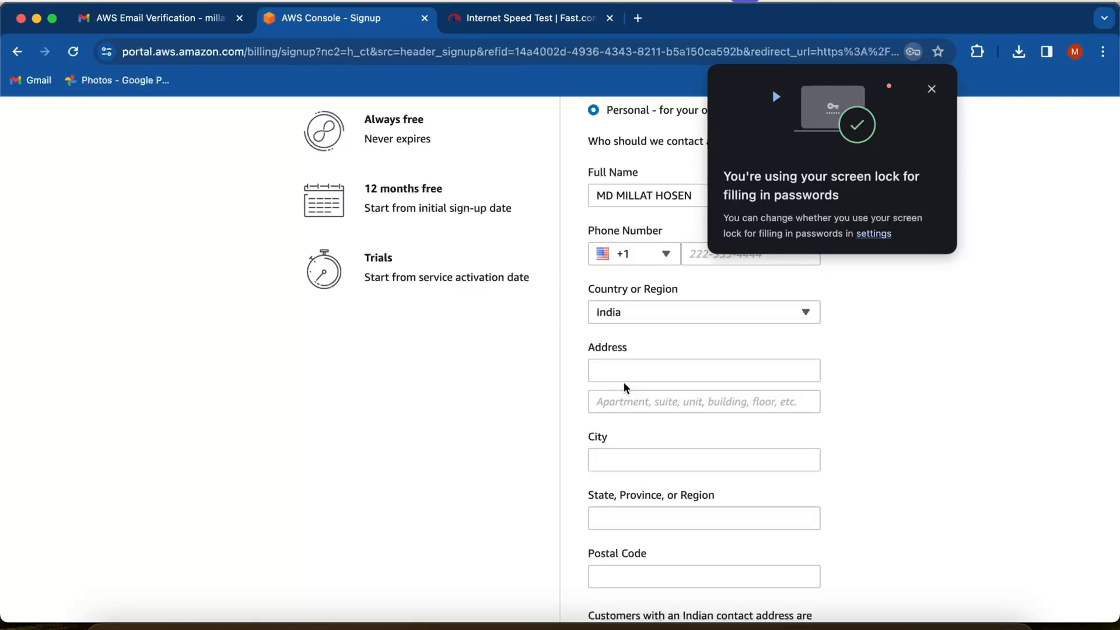
- Accept the AWS Customer Agreement and enter the contact's postal code
scroll(624, 490, down, 2)
click(593, 531)
click(637, 435)
text(20131)
- Fill in the contact's state and city
click(645, 370)
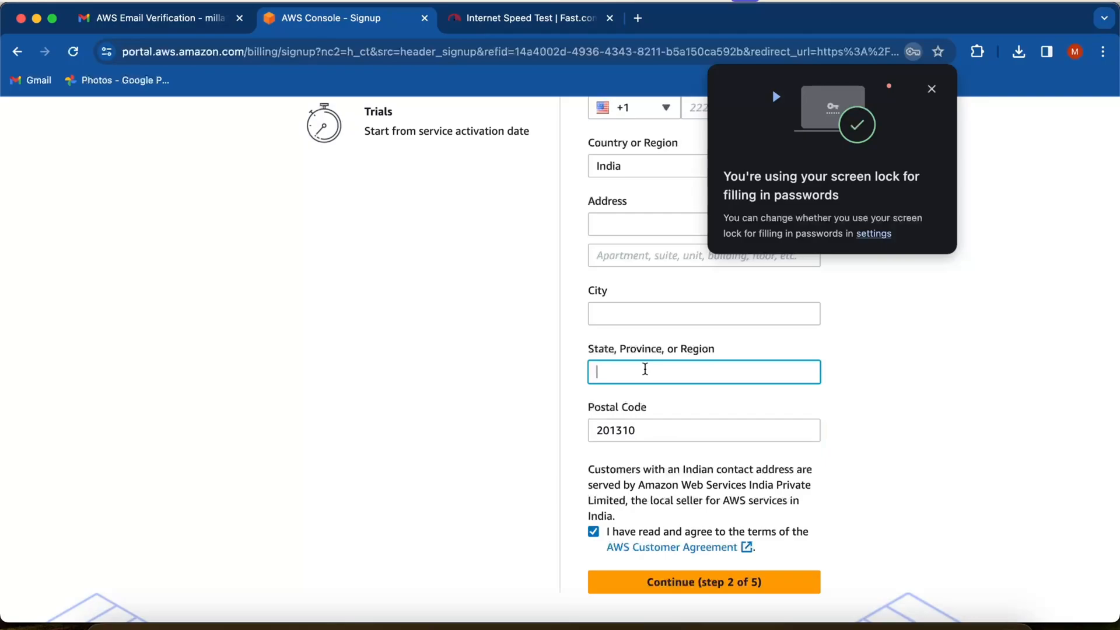
text(UP)
click(641, 314)
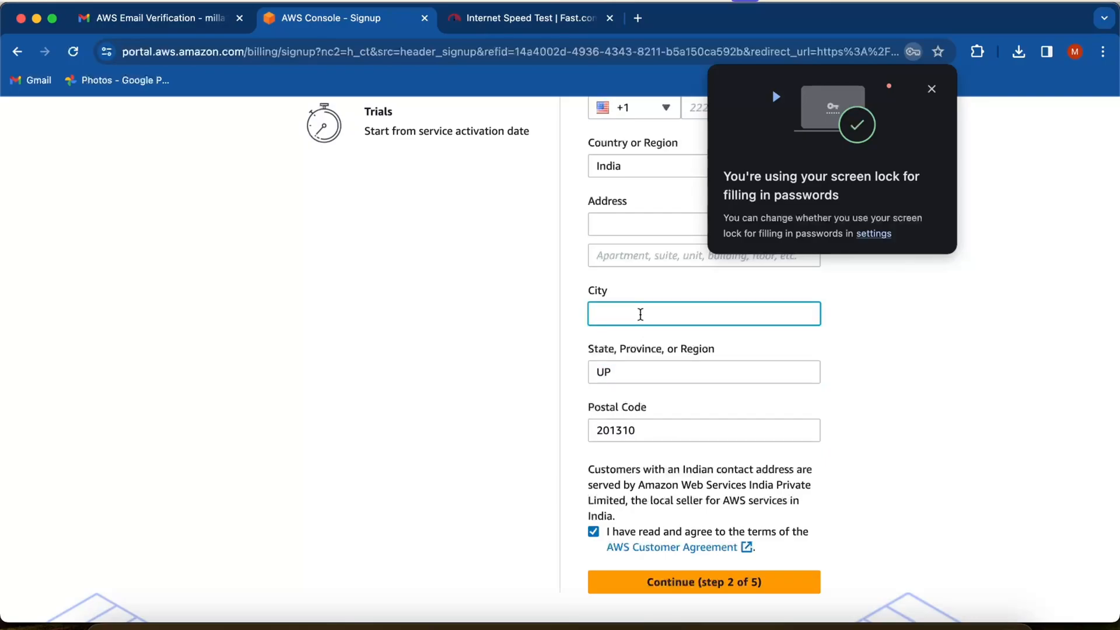
text(G. NOIDA)
- Fill in the contact's address line and submit the contact information for step 2 of 5
scroll(645, 245, up, 3)
click(620, 333)
text(GAMMA 1)
scroll(669, 295, up, 4)
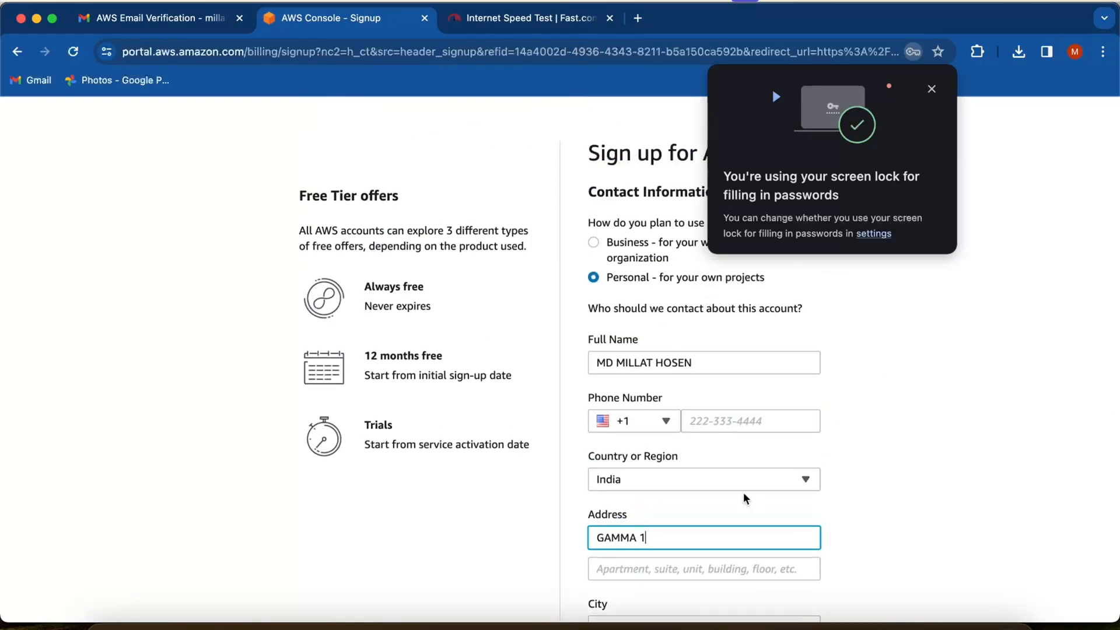
scroll(738, 274, down, 3)
scroll(738, 274, down, 4)
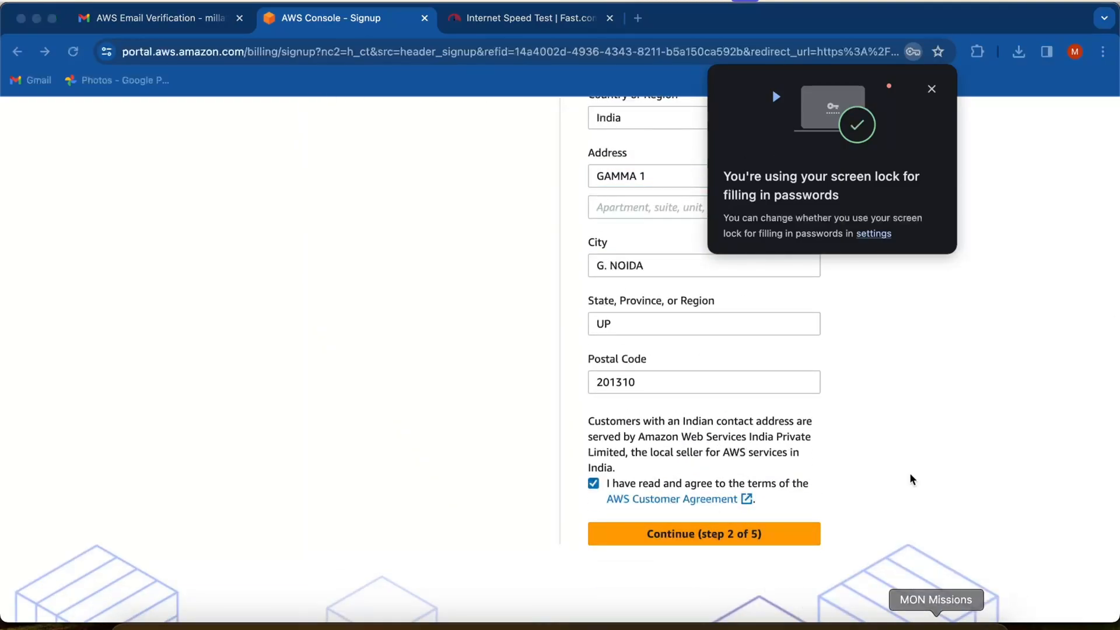
key(Return)
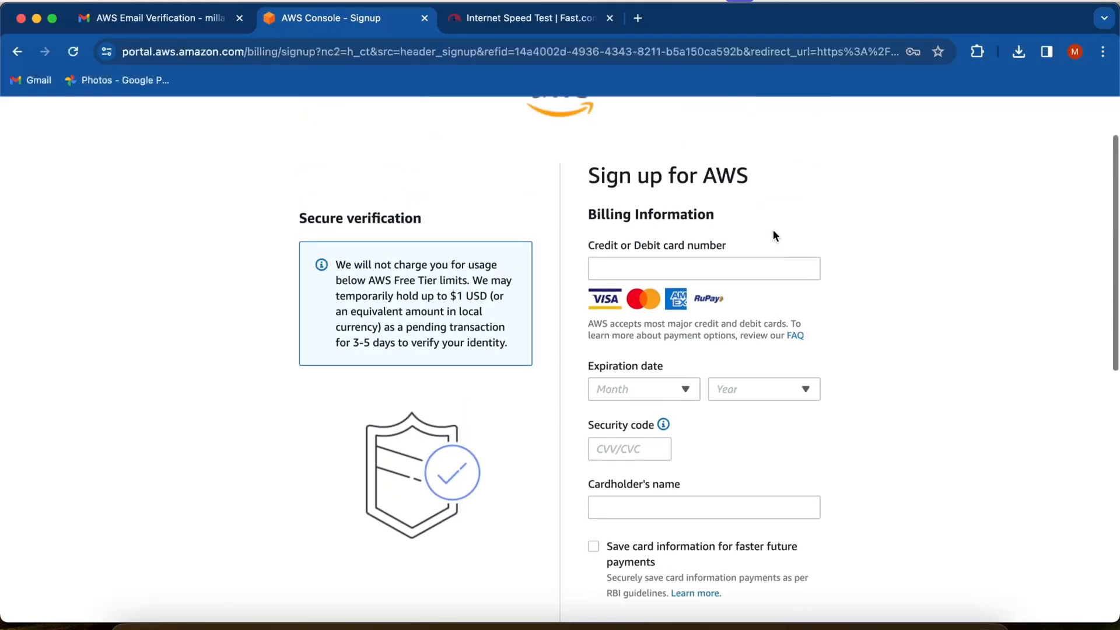
- Complete the billing information with the payment card details and the contact address, and submit step 3 of 5 for verification
click(631, 267)
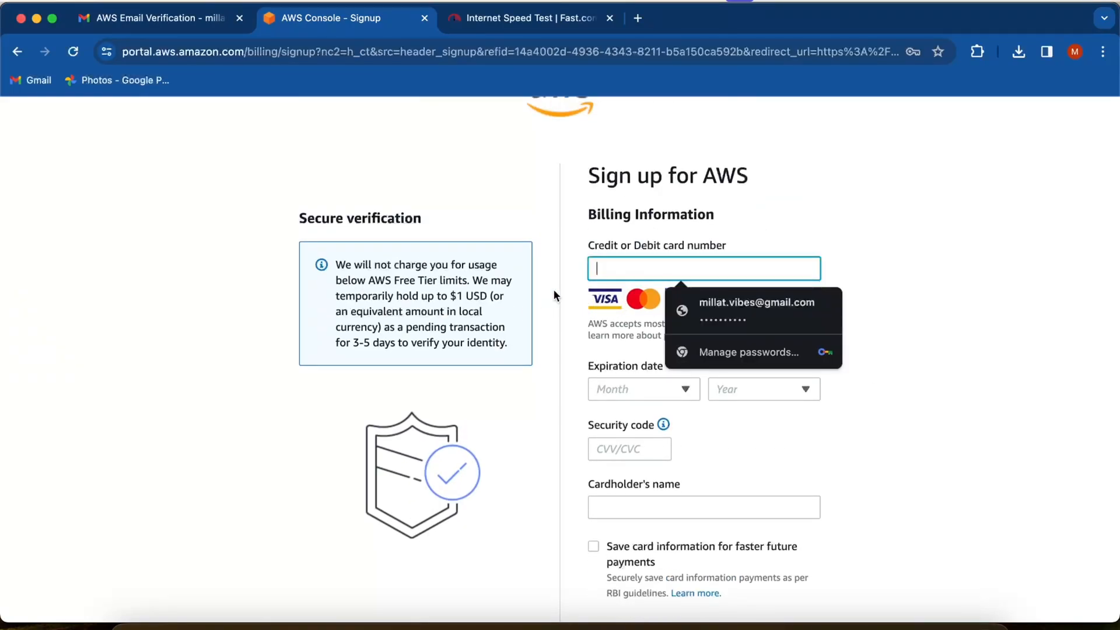
scroll(534, 292, down, 2)
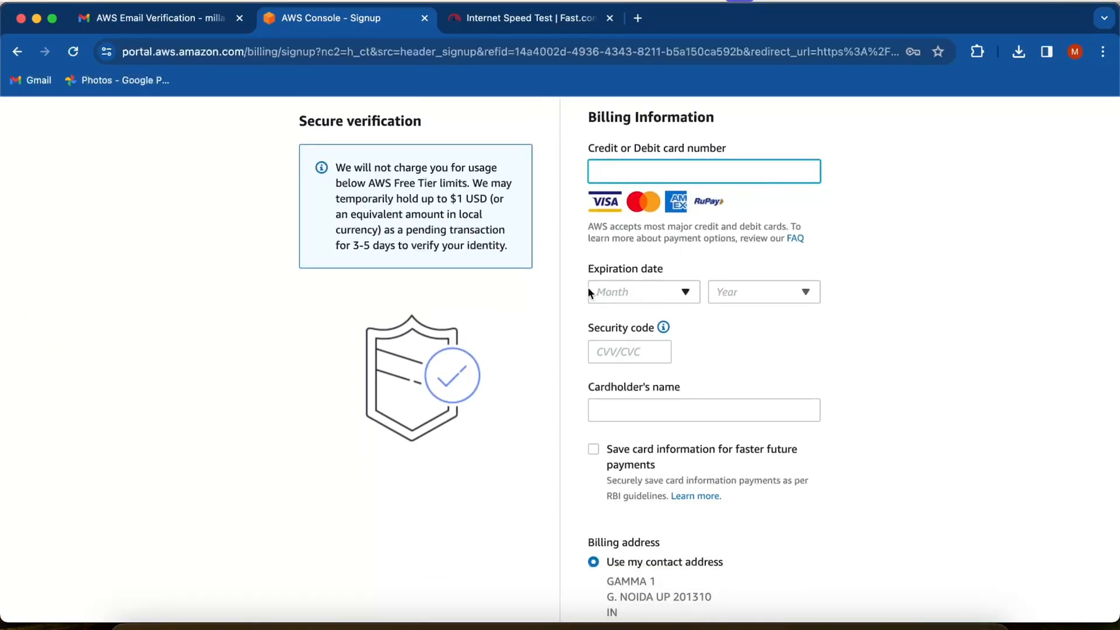
scroll(618, 385, down, 1)
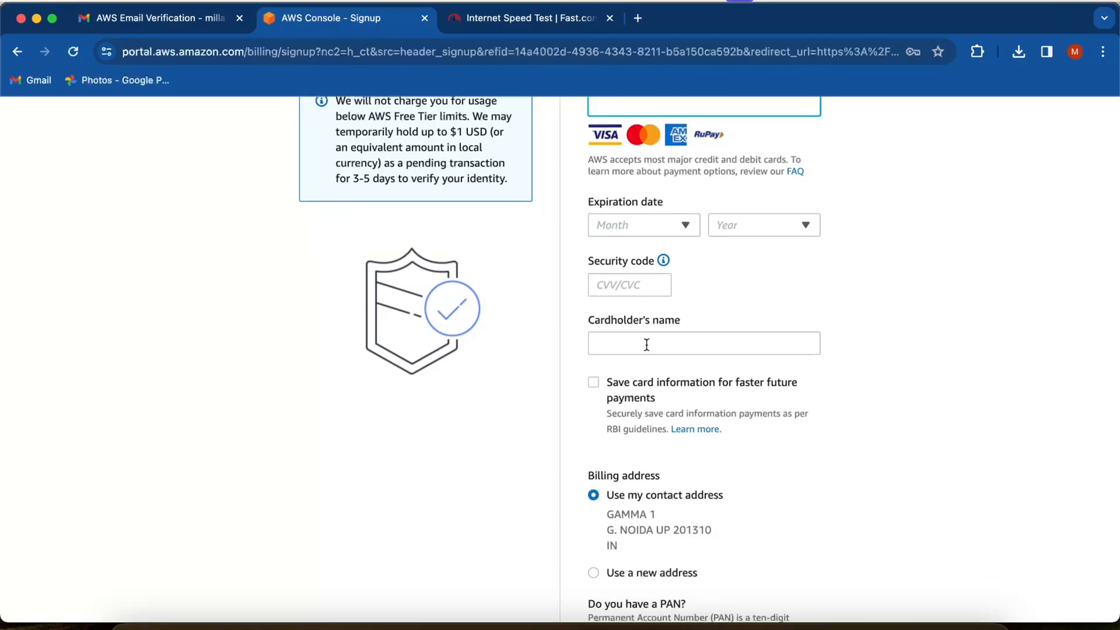
scroll(769, 426, down, 3)
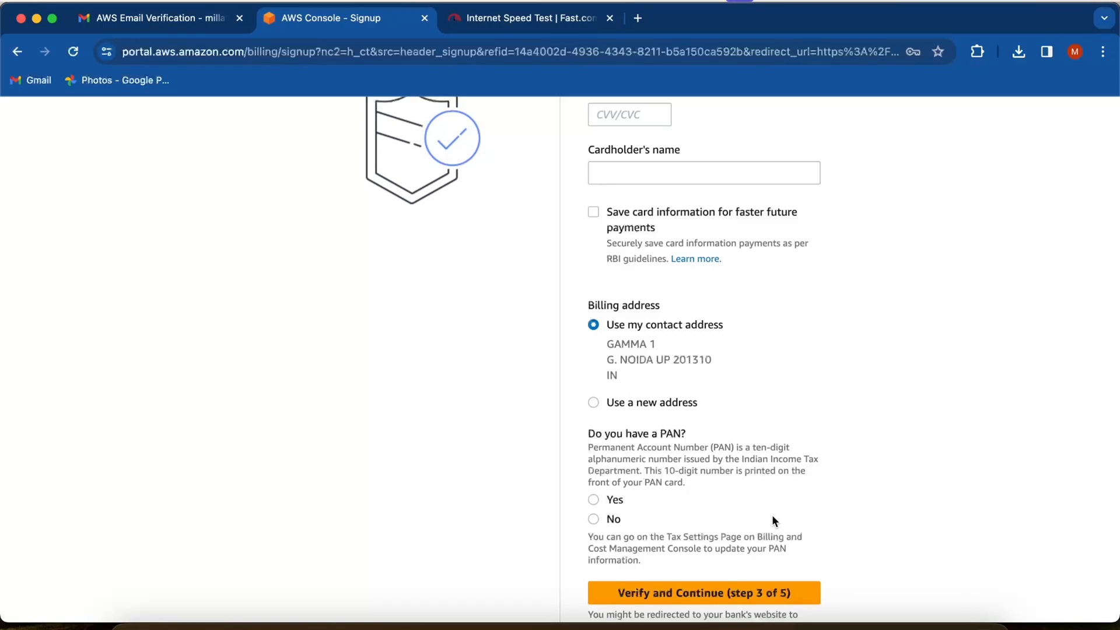
scroll(615, 498, down, 2)
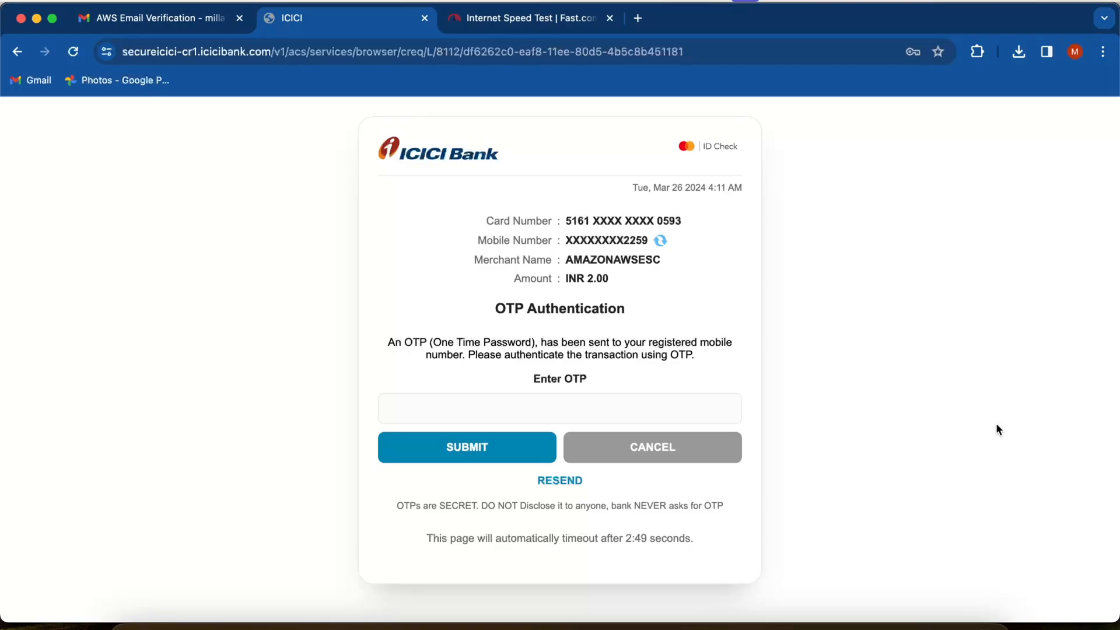
- Enter the bank's one-time password, submit it to authenticate the card transaction, and decline saving it as a password
click(530, 400)
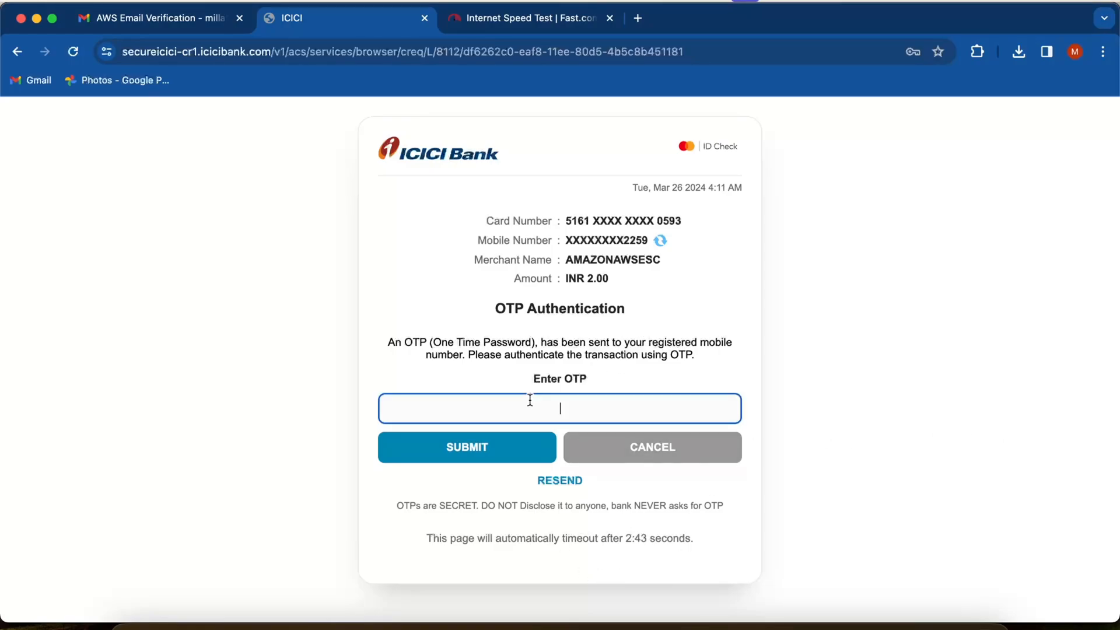
text(123456)
click(465, 449)
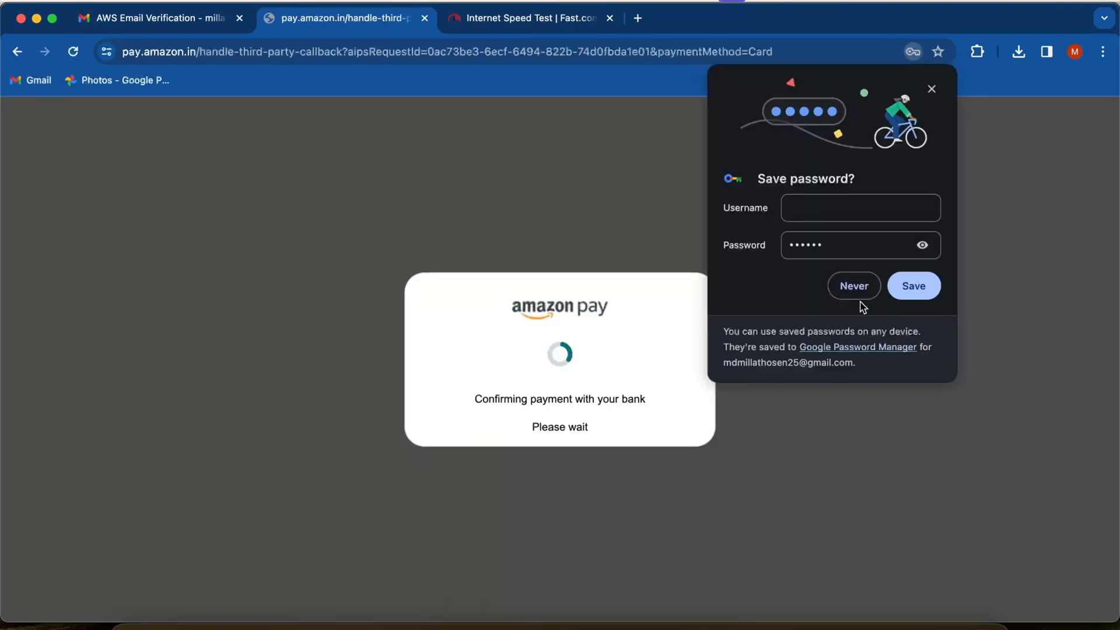
click(855, 286)
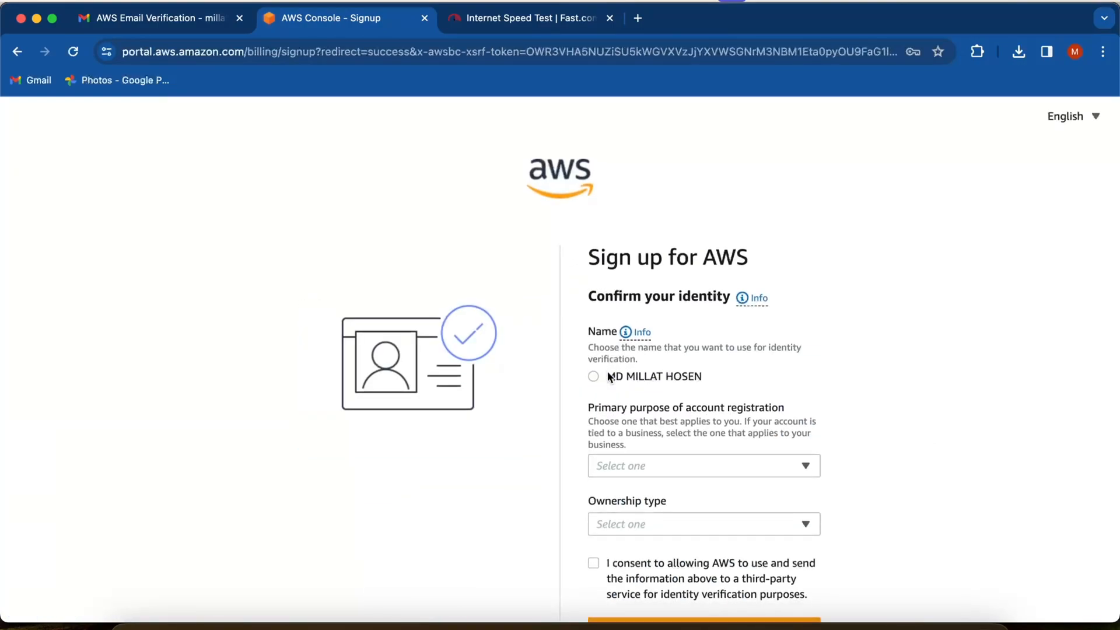
- Choose the listed name for identity verification, with Personal use as the primary purpose and Individual as the ownership type
click(594, 376)
scroll(498, 408, down, 3)
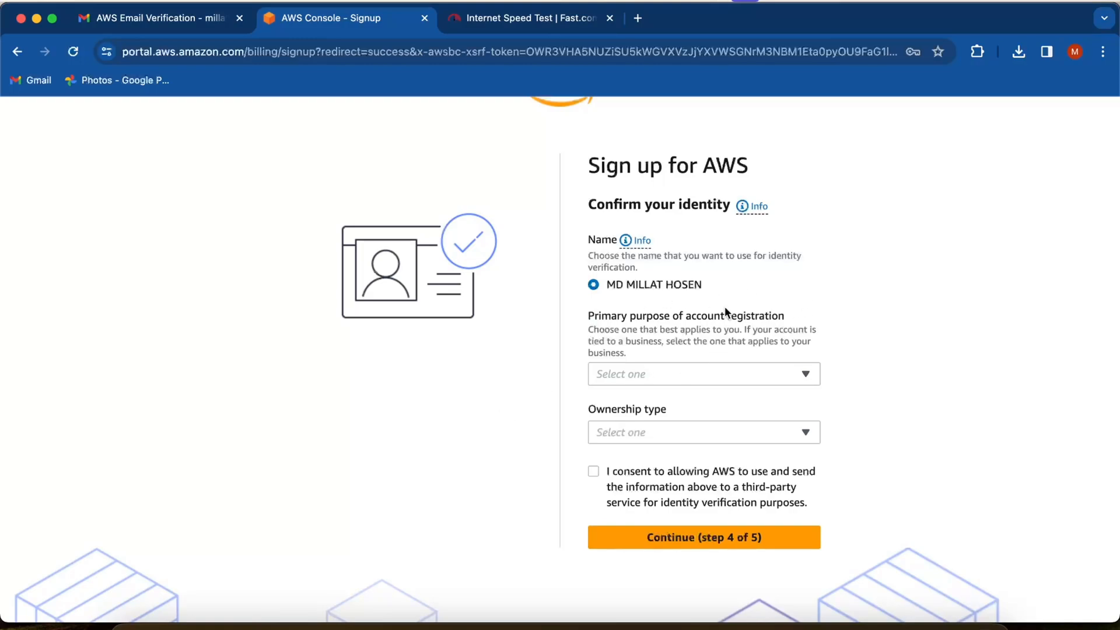
click(621, 374)
click(613, 396)
click(612, 432)
click(715, 207)
scroll(590, 511, down, 2)
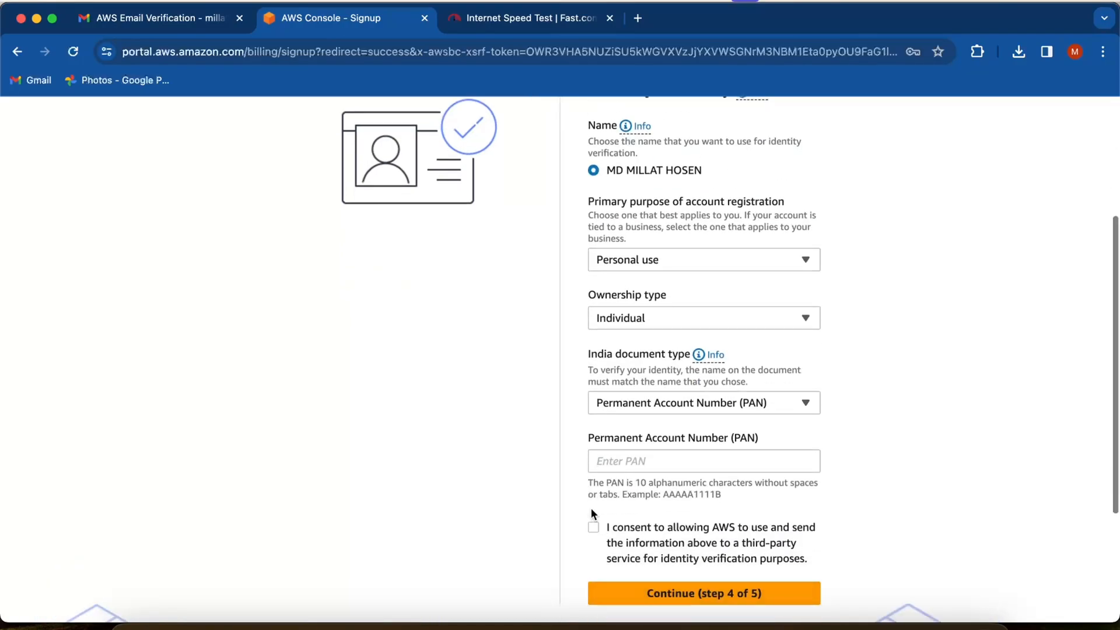
- Keep Permanent Account Number (PAN) as the India document type, consent to third-party identity verification, and submit the identity details
click(658, 401)
click(656, 401)
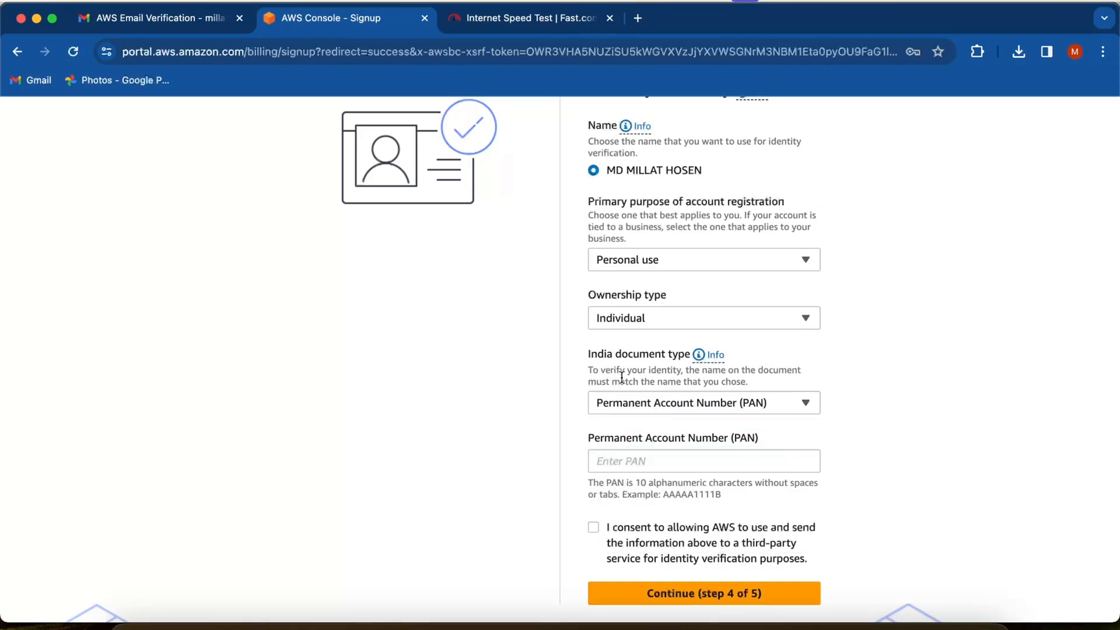
scroll(631, 509, down, 2)
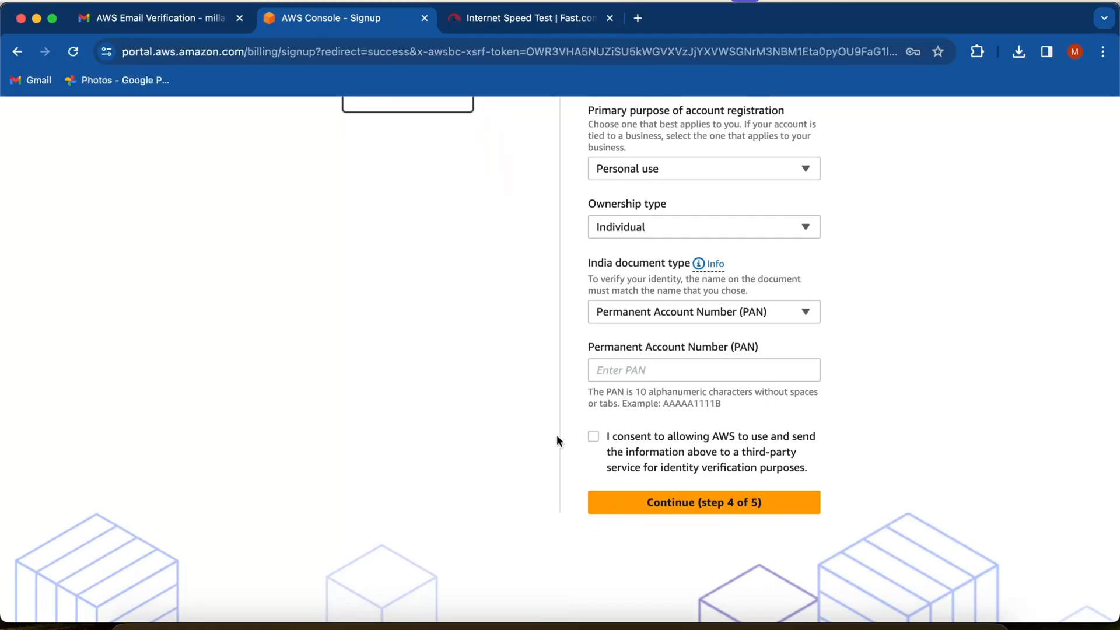
click(592, 436)
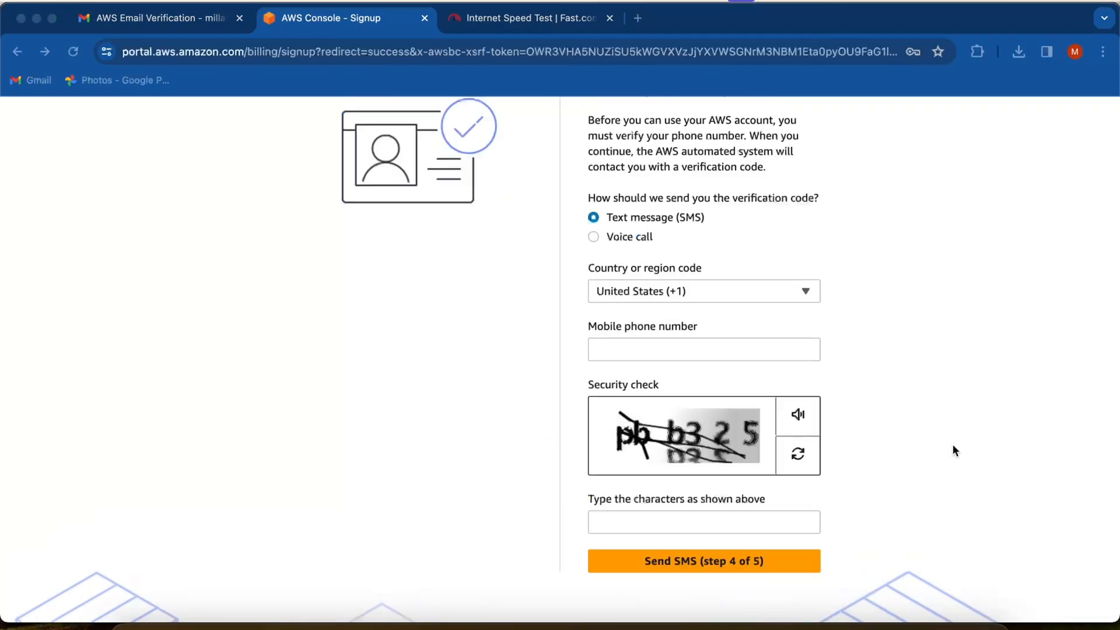
click(995, 443)
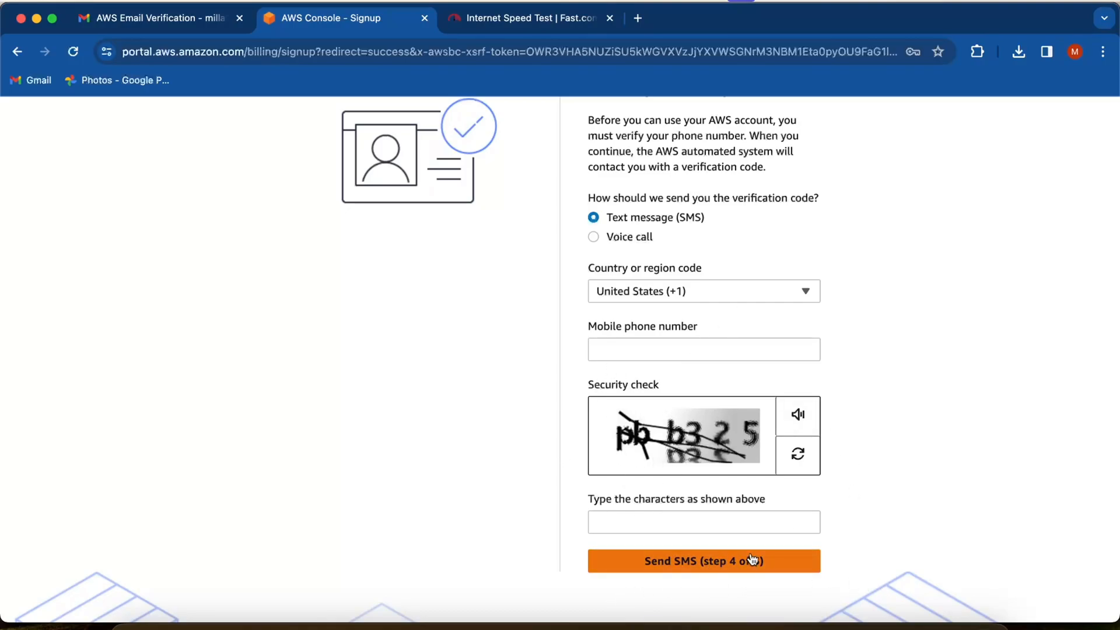
- Request the phone verification code by text message (SMS), enter the received code and continue with step 4 of 5
scroll(574, 370, up, 4)
scroll(562, 393, down, 5)
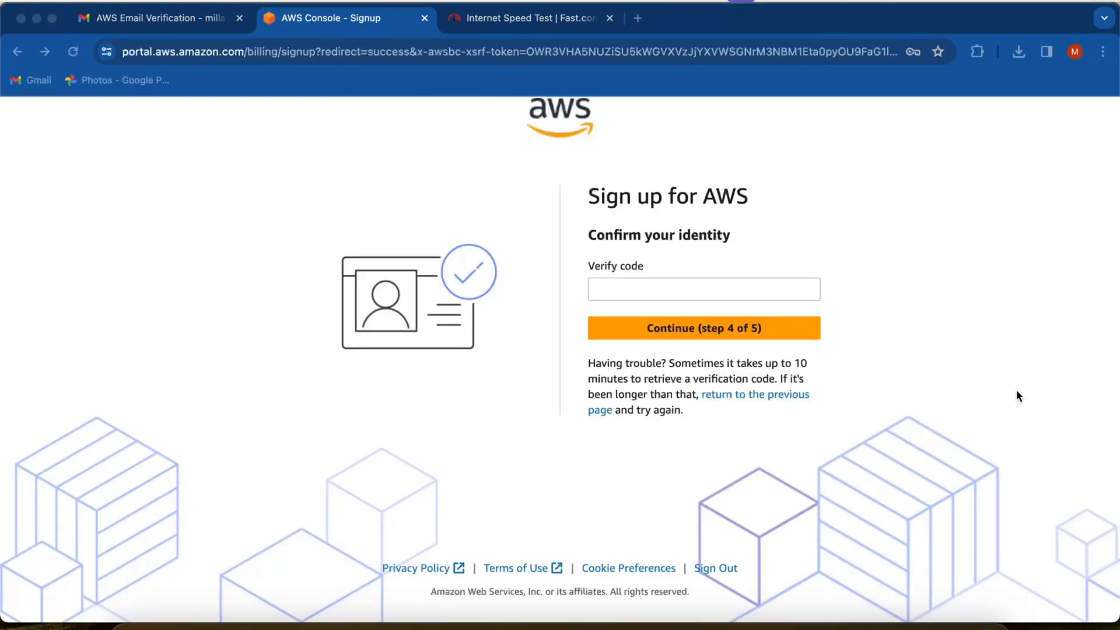
click(1016, 396)
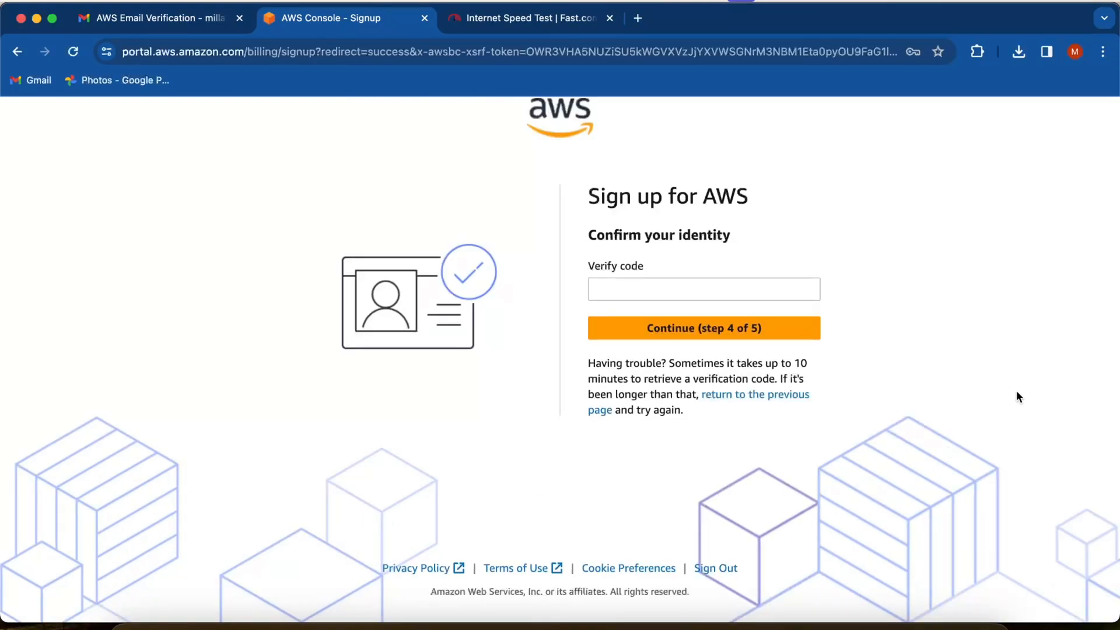
click(748, 287)
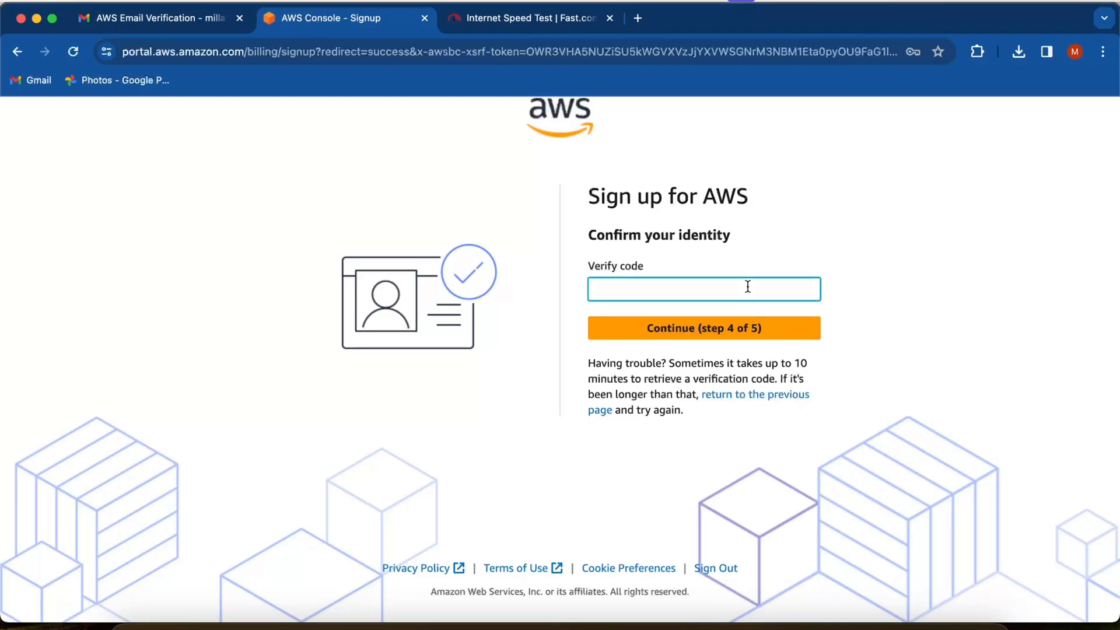
text(261)
click(754, 328)
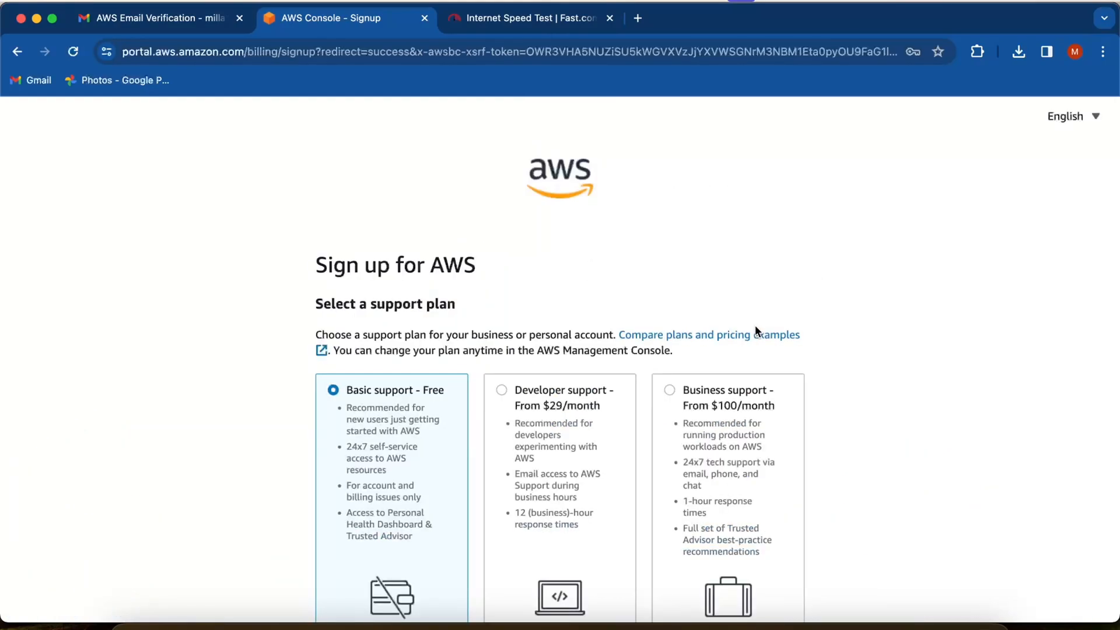
- Complete the sign-up with the Basic support - Free plan and proceed to the AWS Management Console
scroll(754, 324, down, 4)
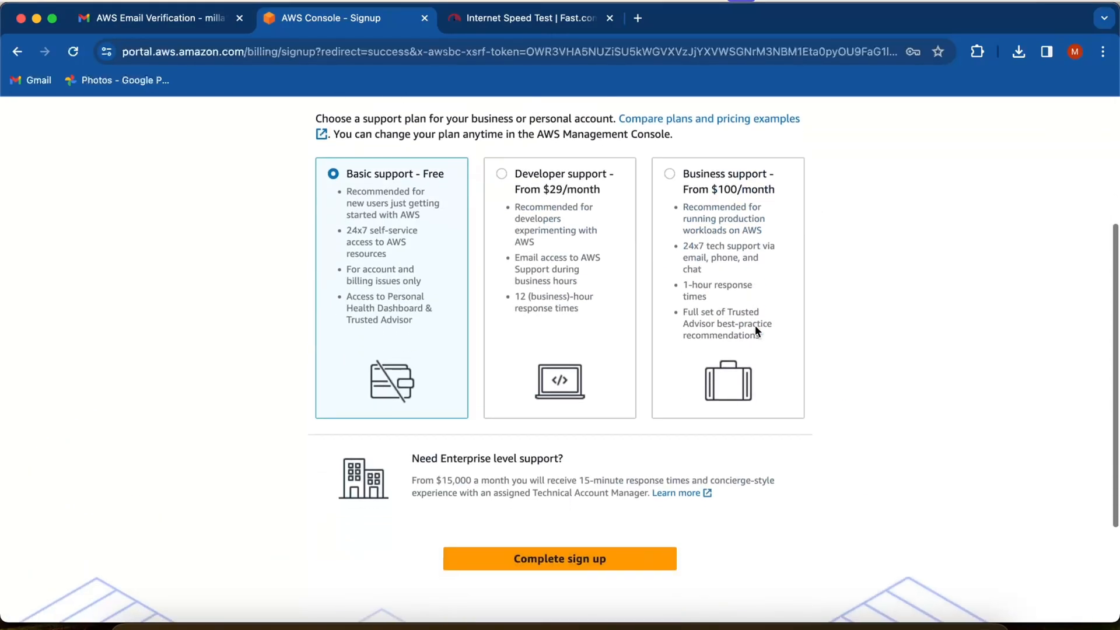
click(579, 561)
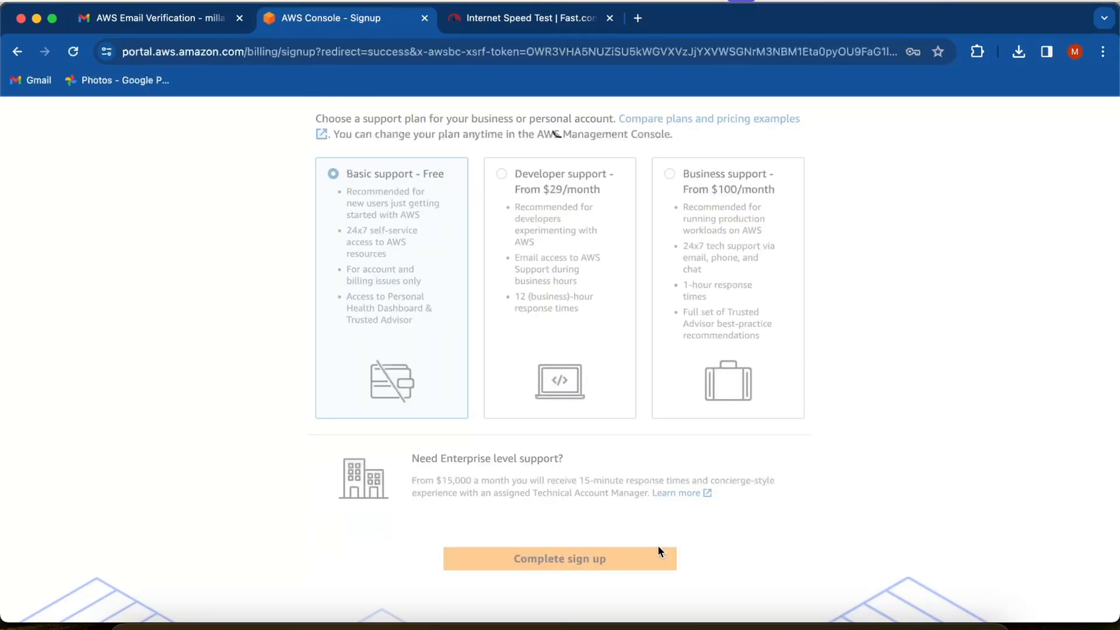
drag(480, 421, 824, 522)
click(822, 523)
drag(331, 470, 815, 515)
click(659, 535)
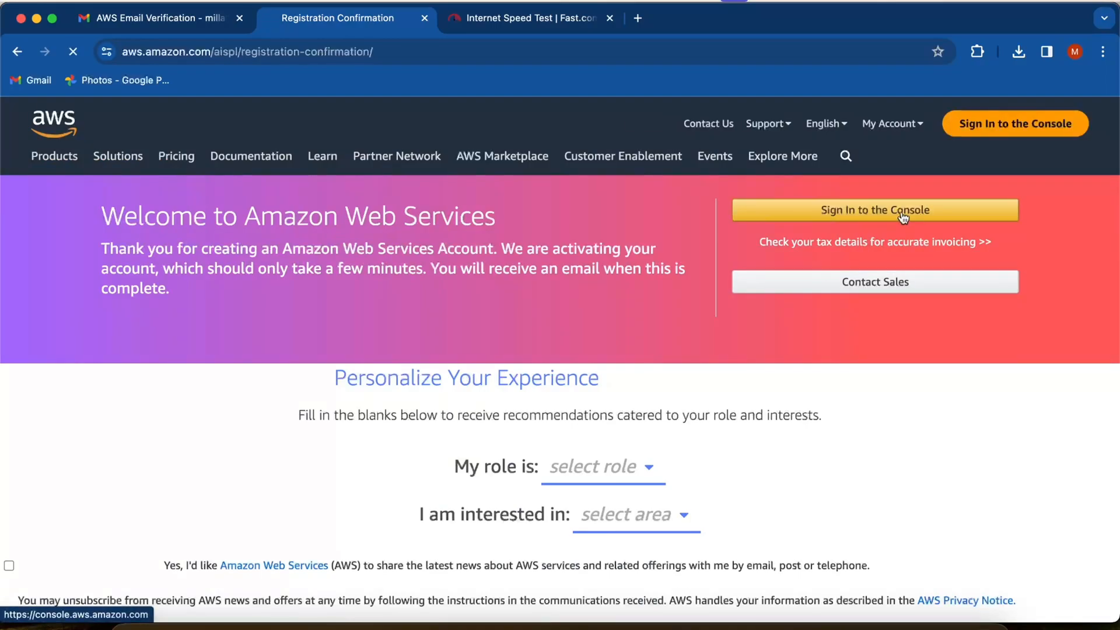
- Sign in to the console as root user with the saved account e-mail and password
click(904, 218)
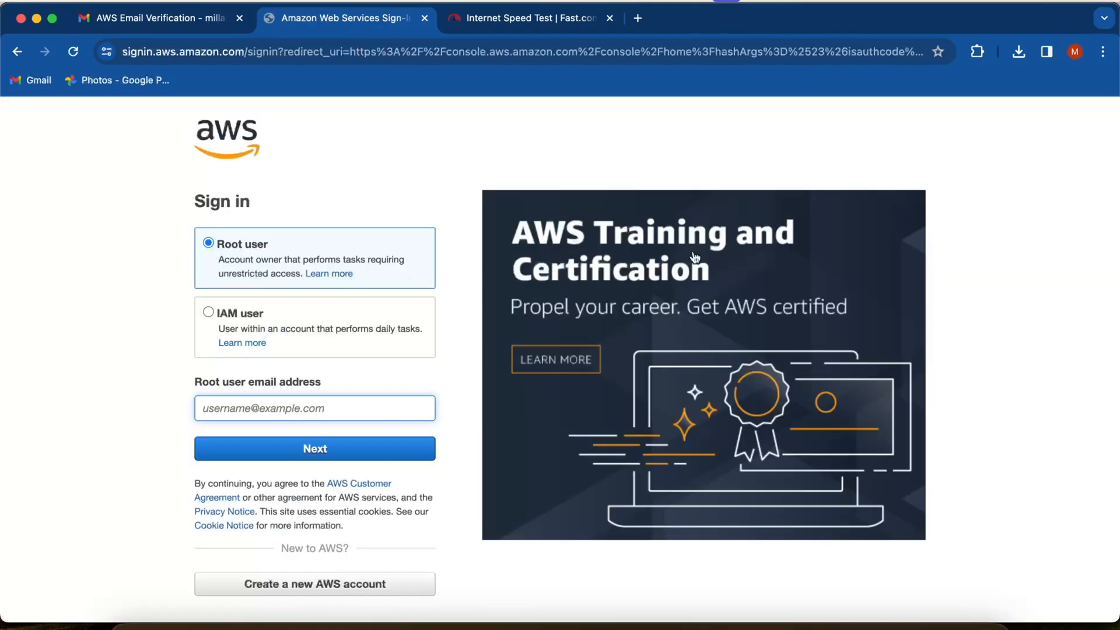
click(254, 405)
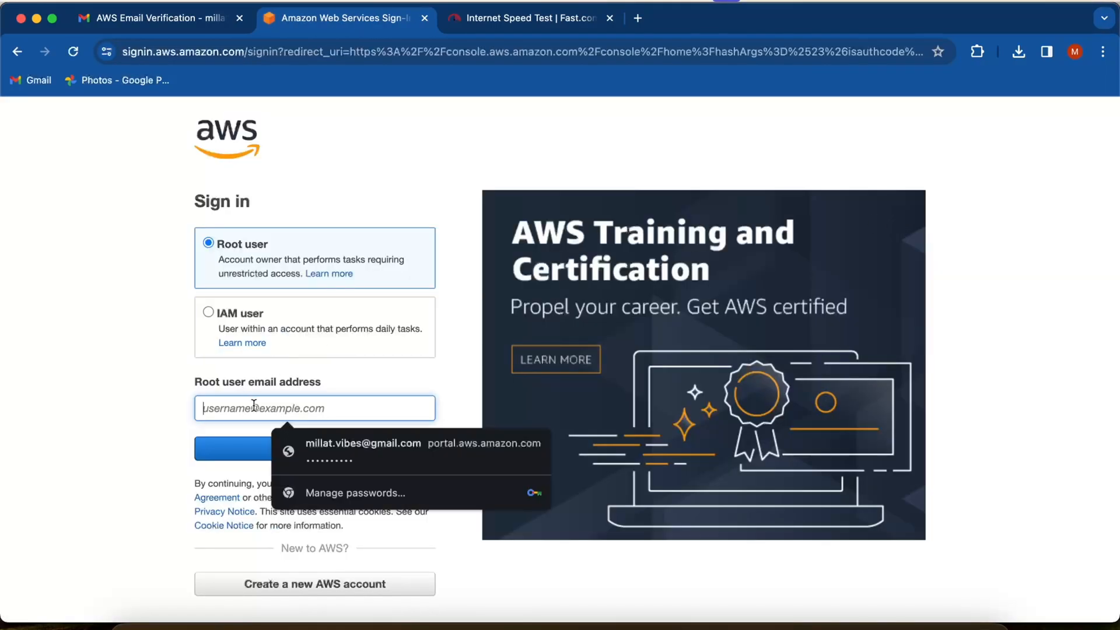
click(348, 448)
click(347, 447)
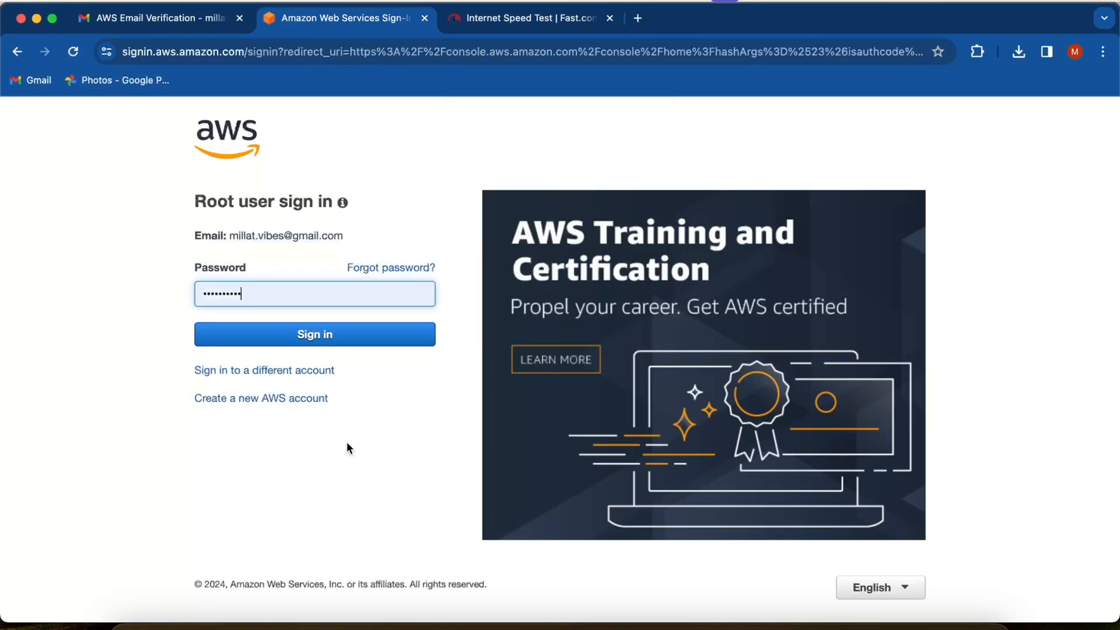
click(391, 336)
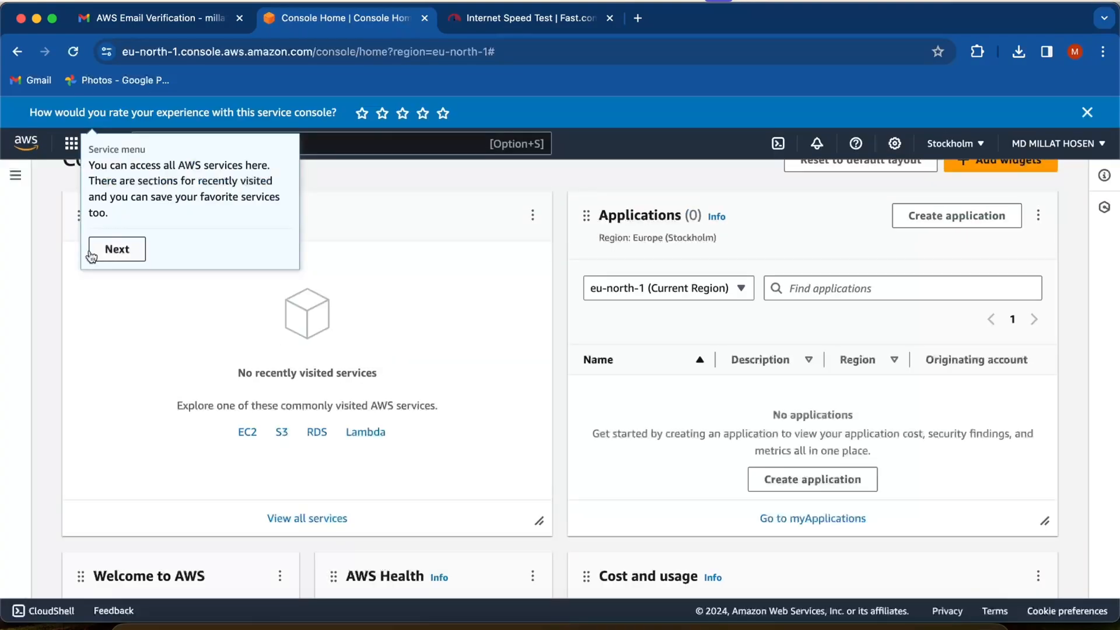
- Advance through the console's introductory tips and look through the categories of available AWS services
click(118, 247)
click(188, 260)
click(94, 143)
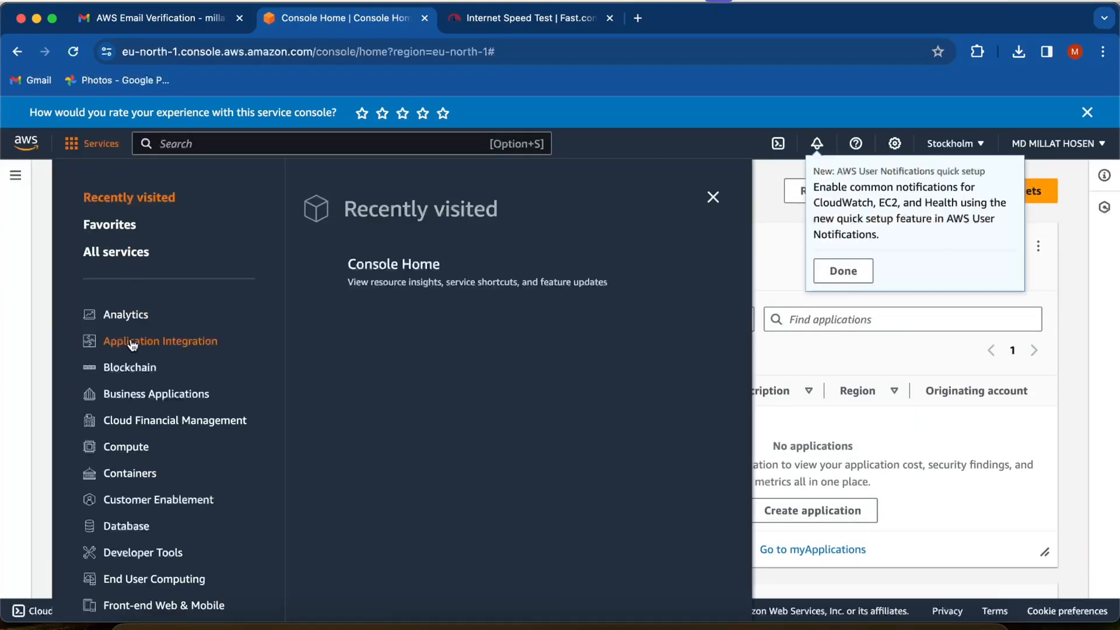
scroll(134, 369, down, 2)
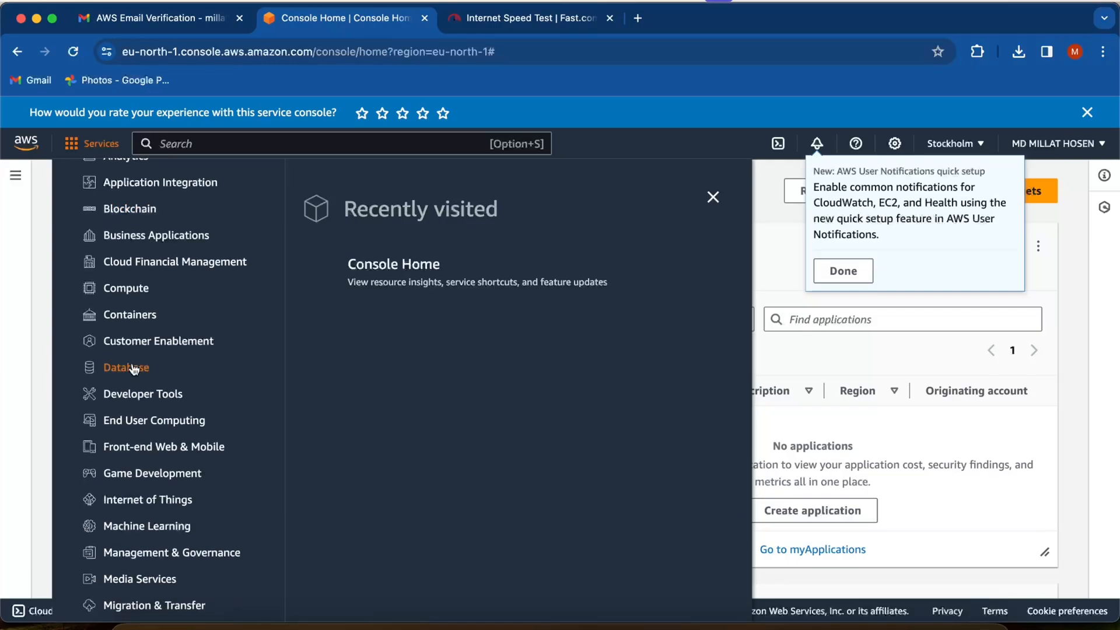
- Search the console for ec2 and open the EC2 service dashboard
click(163, 143)
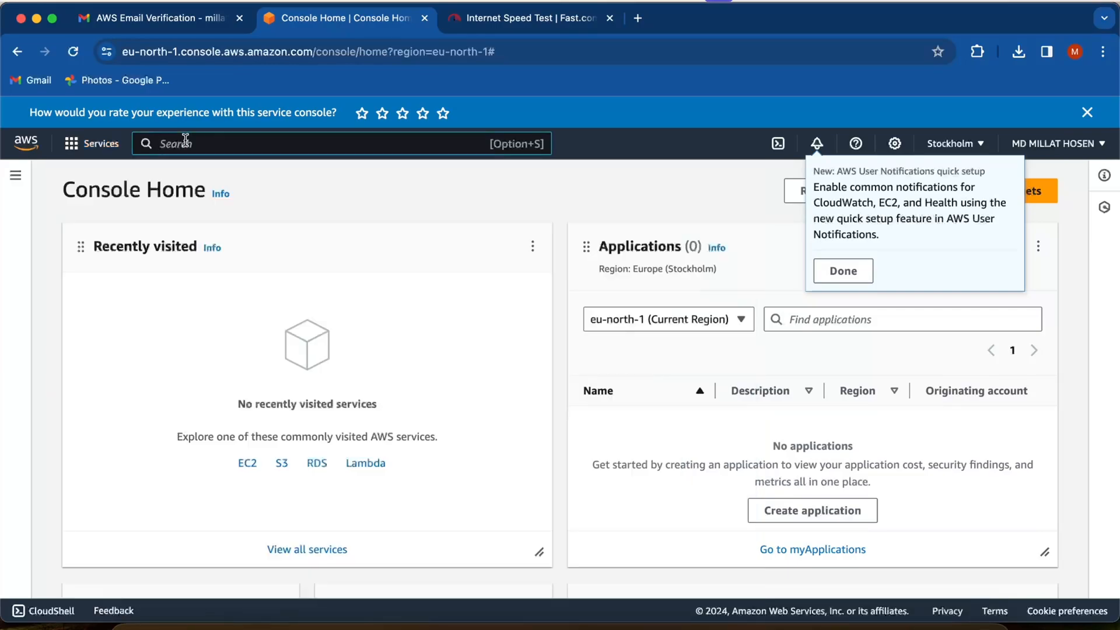
text(ec2)
click(375, 265)
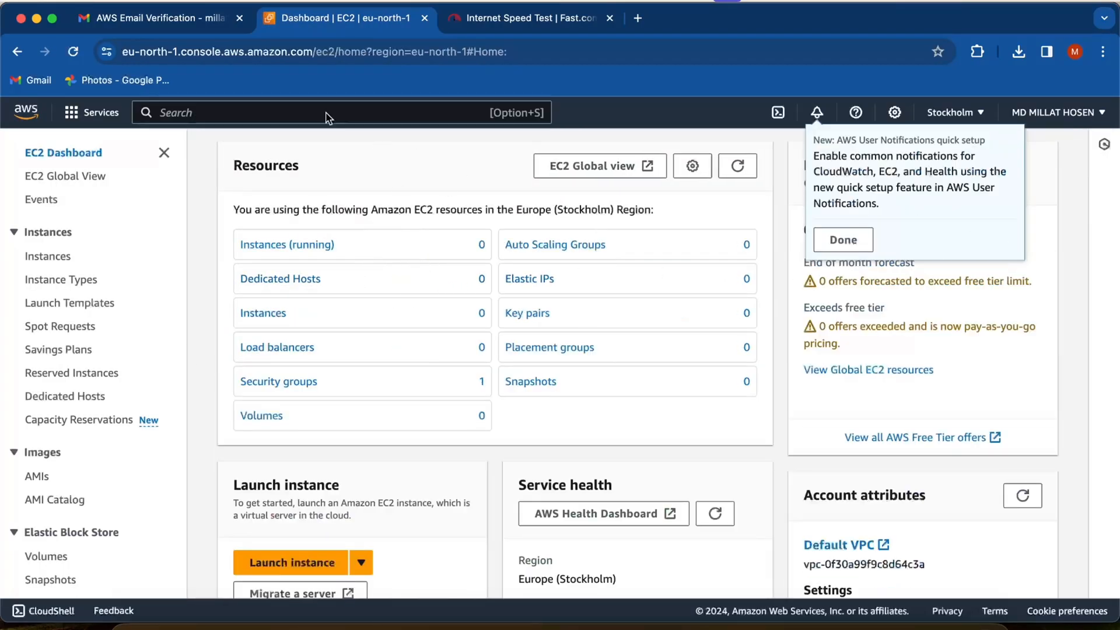
- Switch to the Gmail inbox, read the "Amazon Web Services" welcome message and return to the inbox
click(185, 20)
click(166, 217)
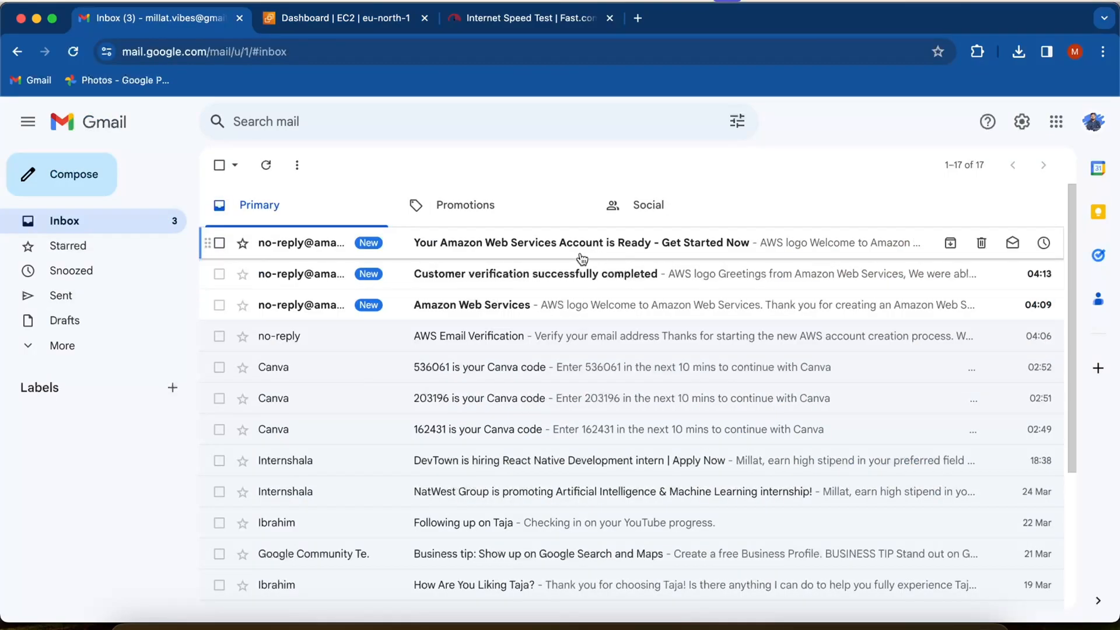
click(478, 304)
scroll(453, 331, down, 2)
drag(447, 288, 691, 379)
scroll(298, 244, up, 3)
click(220, 165)
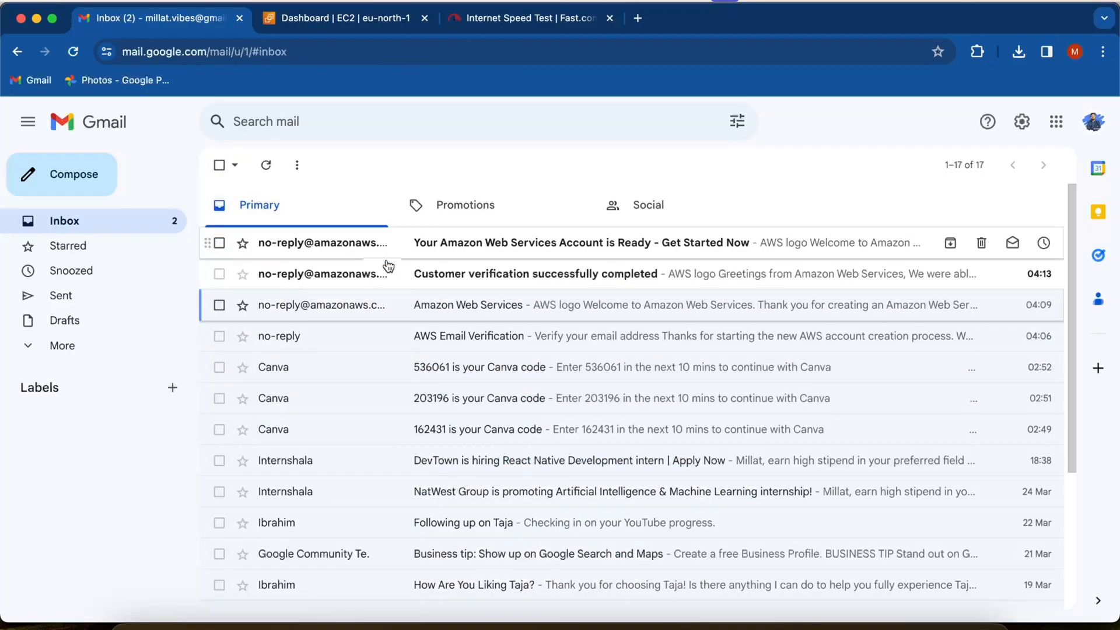
- Read the "Customer verification successfully completed" message and return to the inbox
click(507, 278)
scroll(446, 347, down, 2)
drag(446, 341, 691, 545)
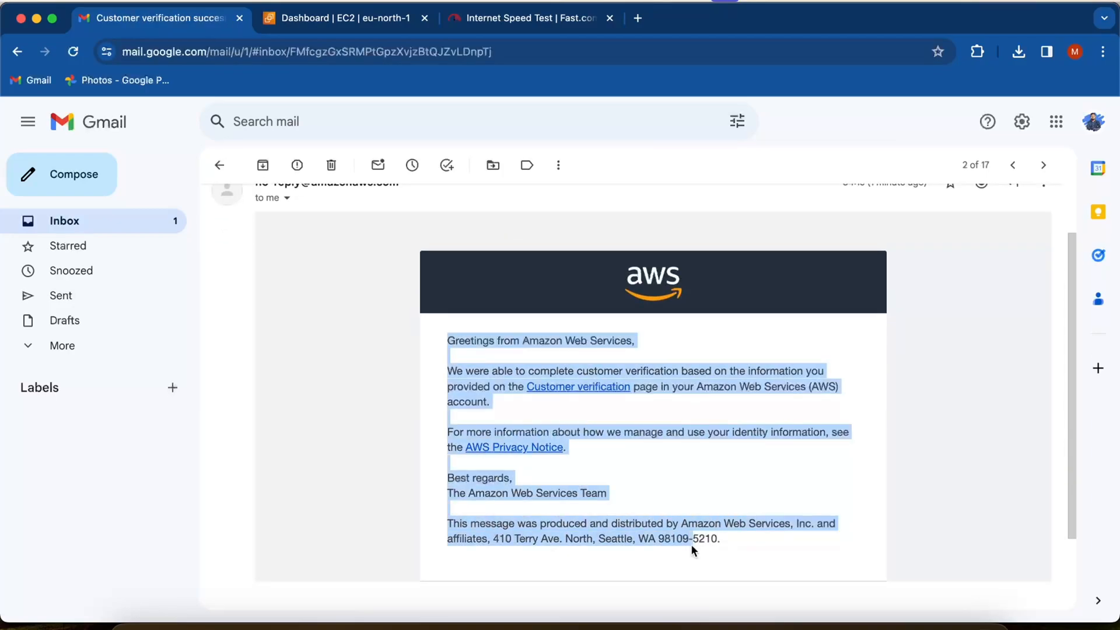
drag(759, 546, 446, 332)
click(182, 225)
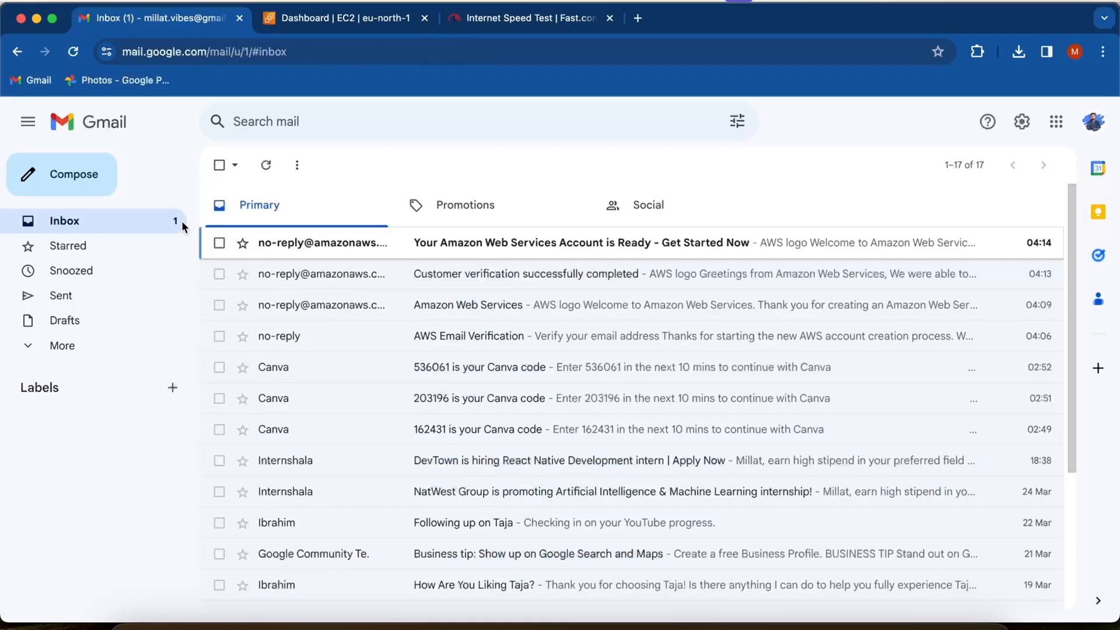
- Open and read the message "Your Amazon Web Services Account is Ready - Get Started Now"
click(443, 242)
scroll(502, 425, down, 2)
drag(447, 326, 760, 505)
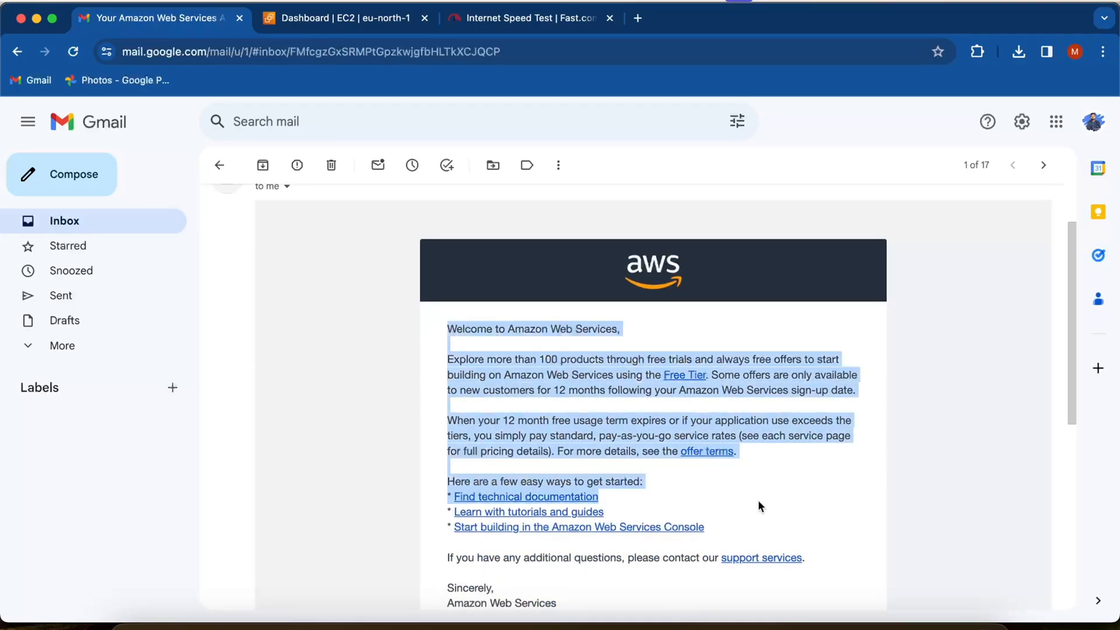
drag(537, 390, 583, 606)
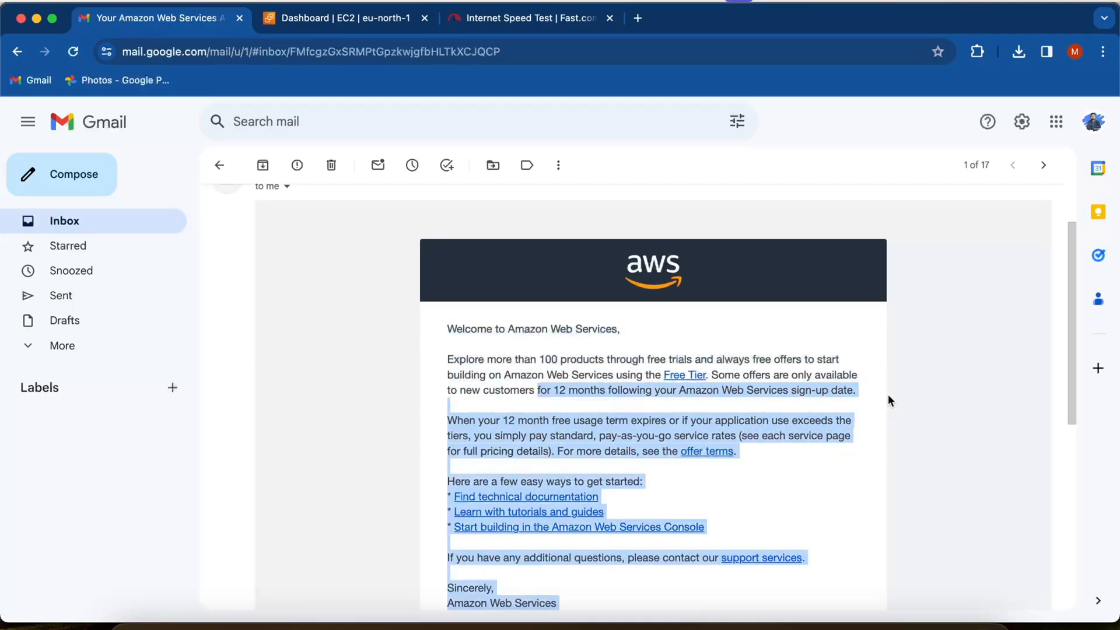
- Return to the Gmail inbox, switch to the EC2 dashboard and start launching a new instance
click(64, 221)
click(345, 19)
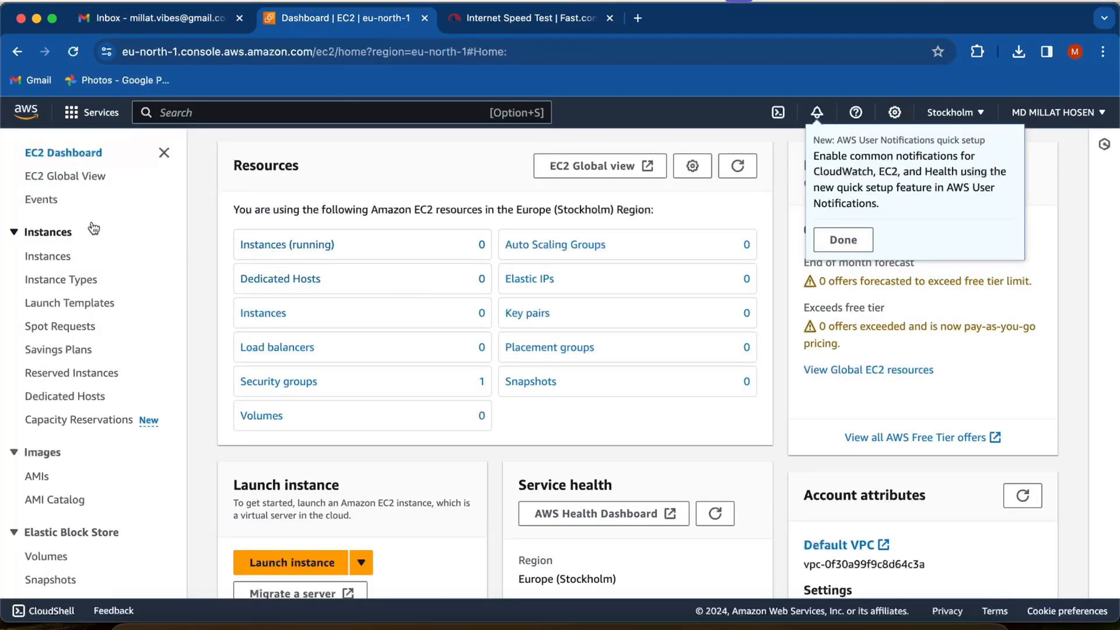
scroll(312, 512, down, 2)
click(295, 483)
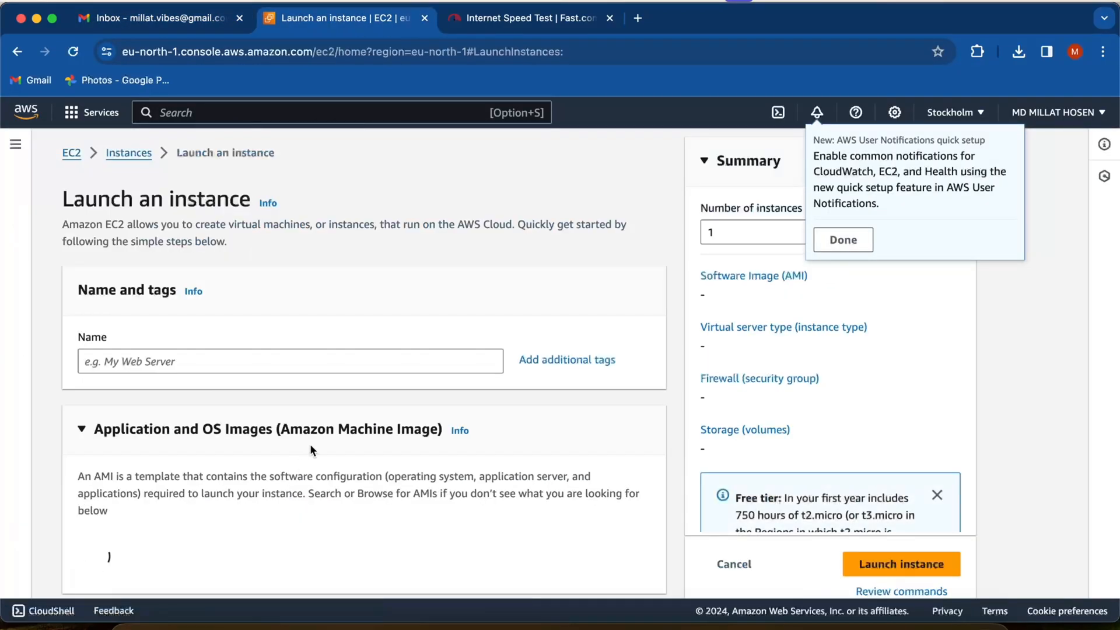
- Choose Ubuntu as the operating system, review the available images and keep Ubuntu Server 22.04 LTS (HVM), SSD Volume Type
scroll(310, 449, down, 5)
click(283, 404)
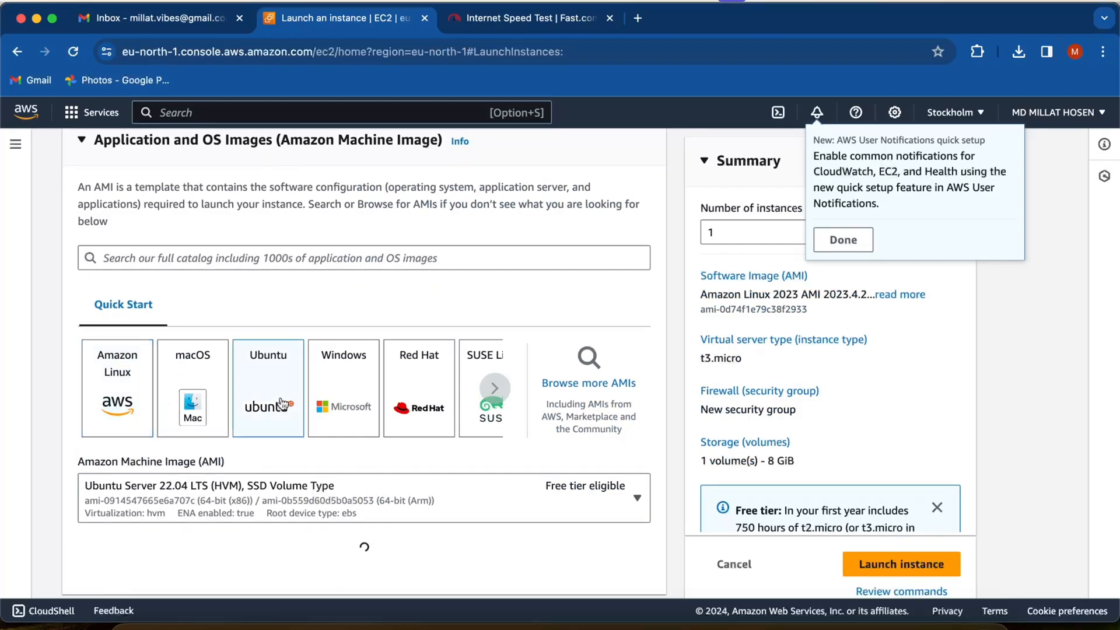
scroll(301, 502, down, 3)
click(419, 359)
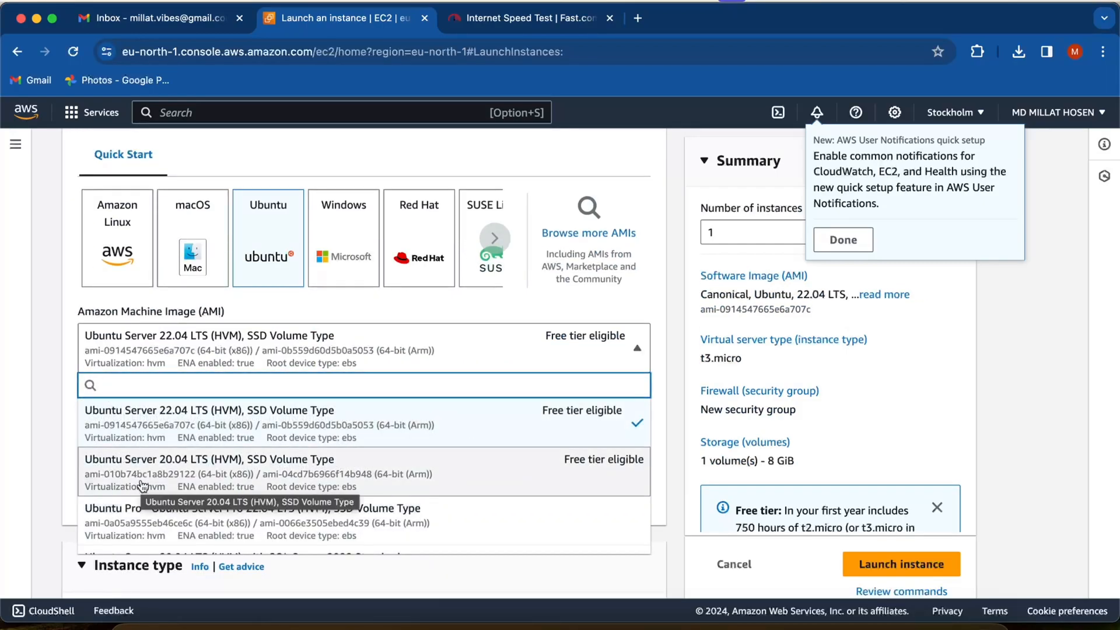
scroll(339, 441, down, 5)
scroll(339, 442, up, 5)
click(303, 425)
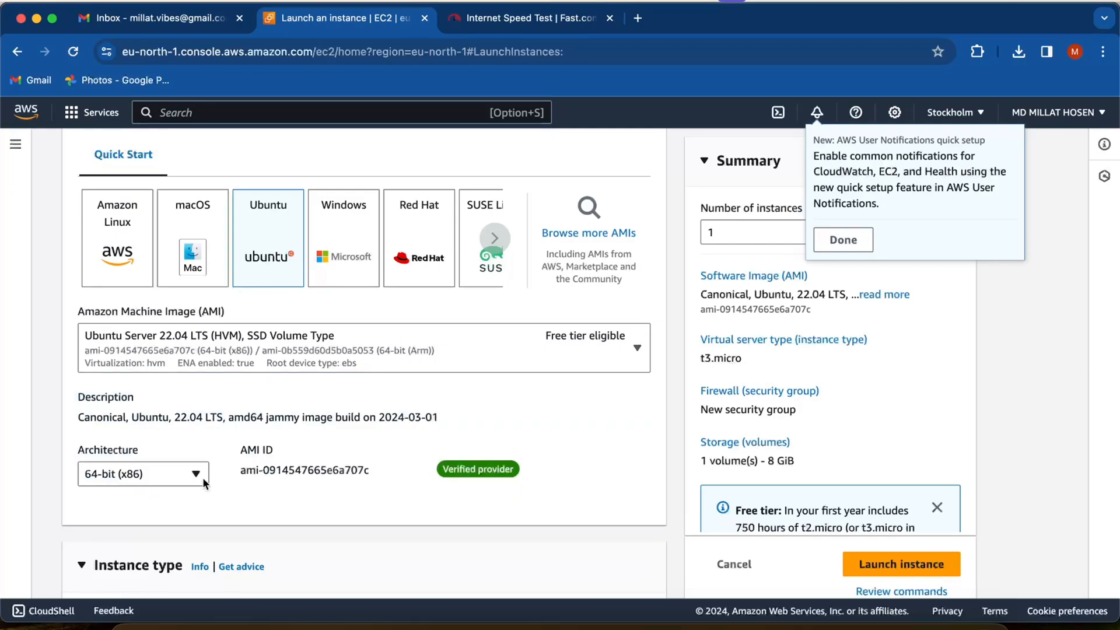
- Look through the available instance types for free tier eligibility and close the list with t3.micro kept
scroll(374, 341, down, 3)
scroll(333, 509, down, 3)
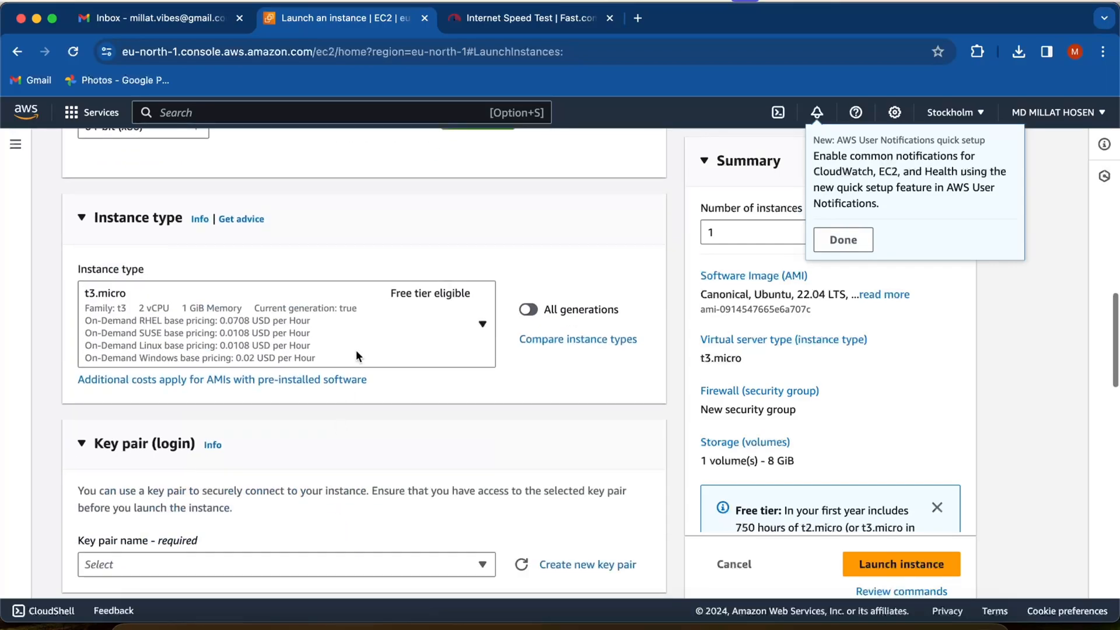
click(390, 311)
scroll(346, 498, down, 3)
scroll(347, 497, down, 2)
scroll(344, 493, up, 5)
scroll(344, 491, down, 2)
scroll(205, 473, down, 1)
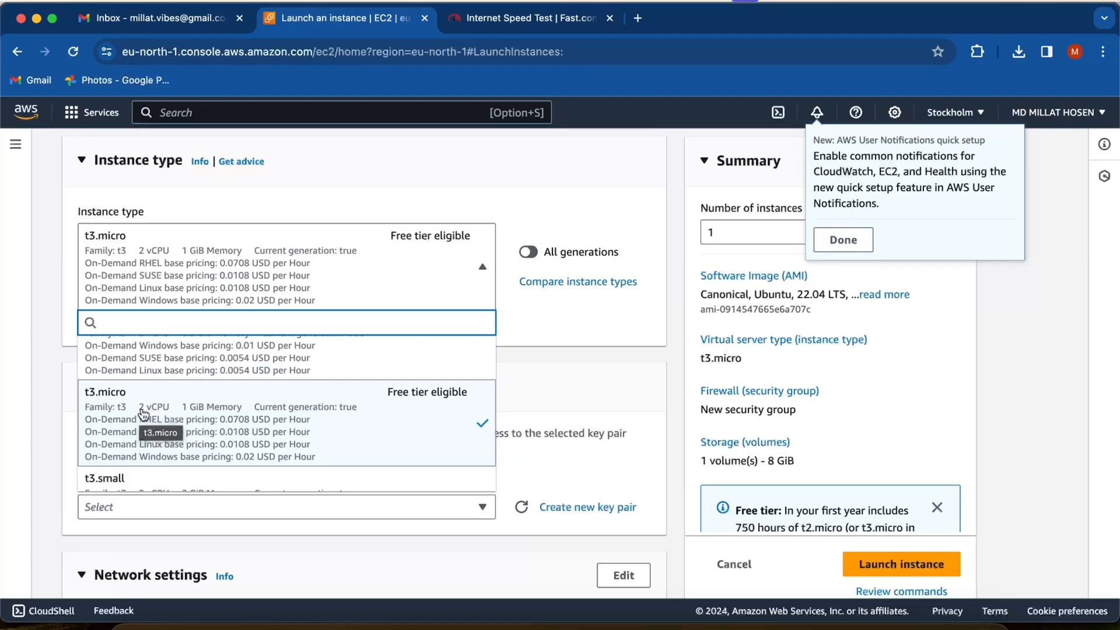
scroll(304, 415, down, 1)
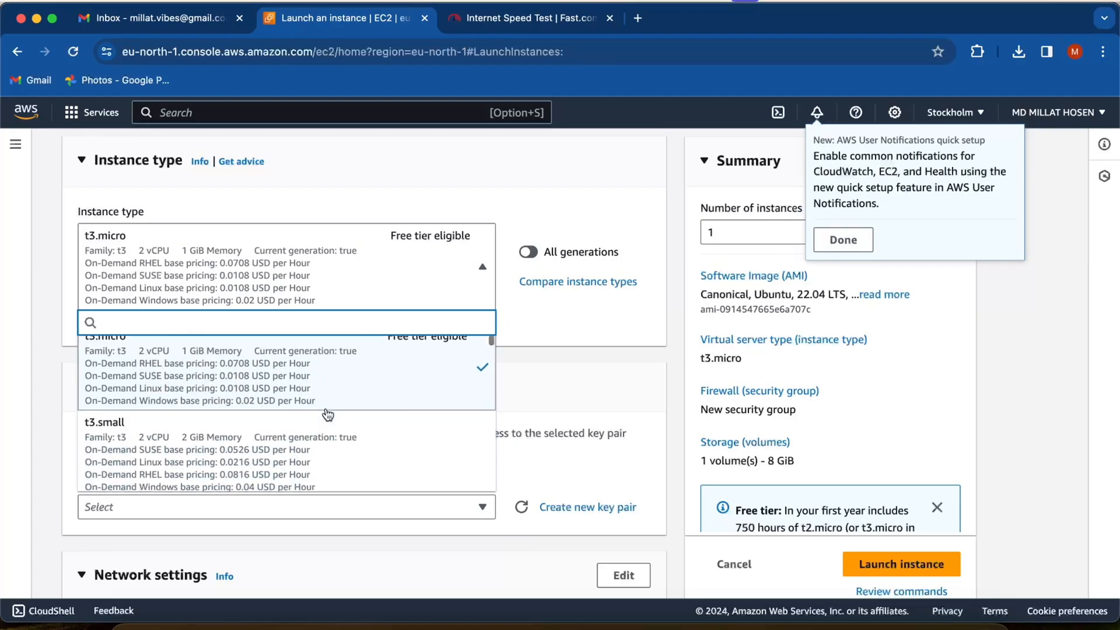
click(613, 421)
- Examine the name, type and file format options for creating a new key pair, and cancel without creating one
scroll(247, 434, down, 3)
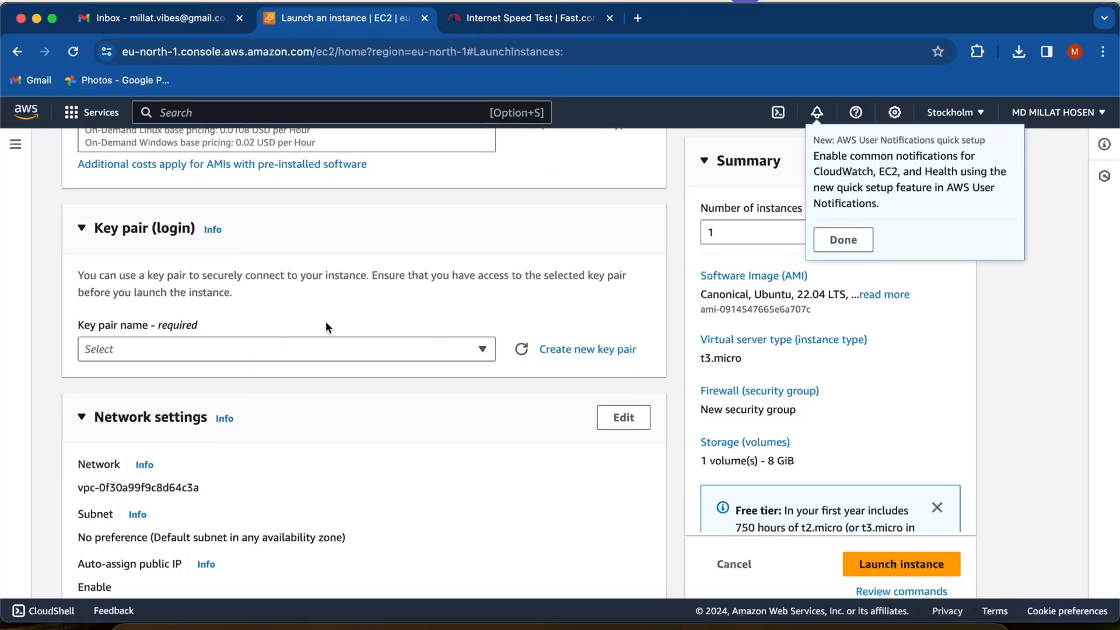
click(284, 348)
click(587, 349)
scroll(407, 401, down, 1)
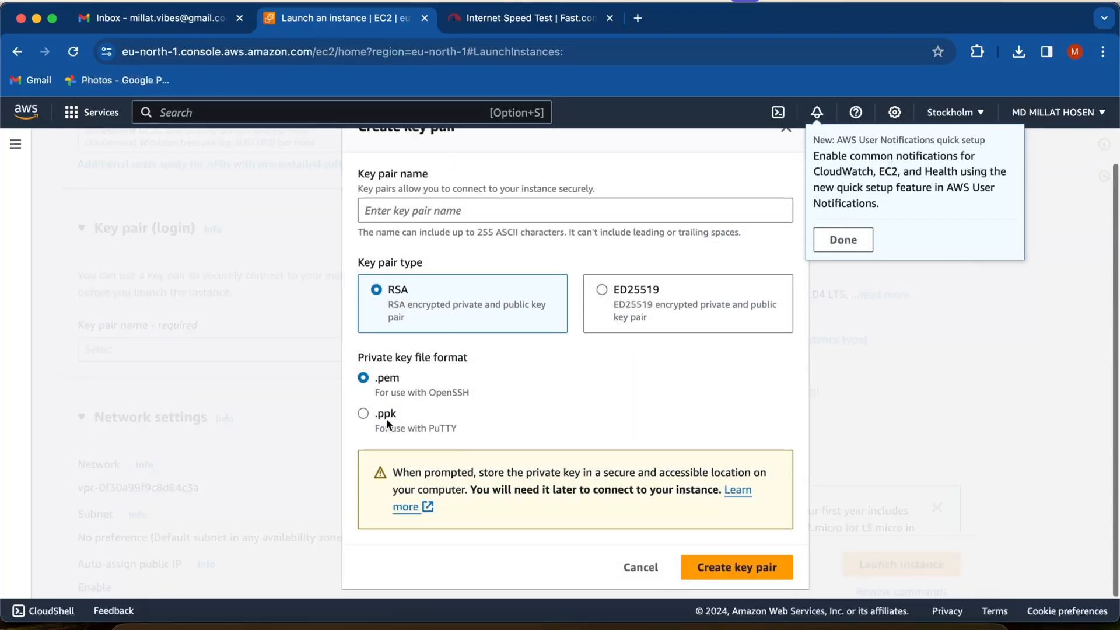
scroll(610, 280, up, 1)
scroll(611, 279, down, 1)
click(630, 567)
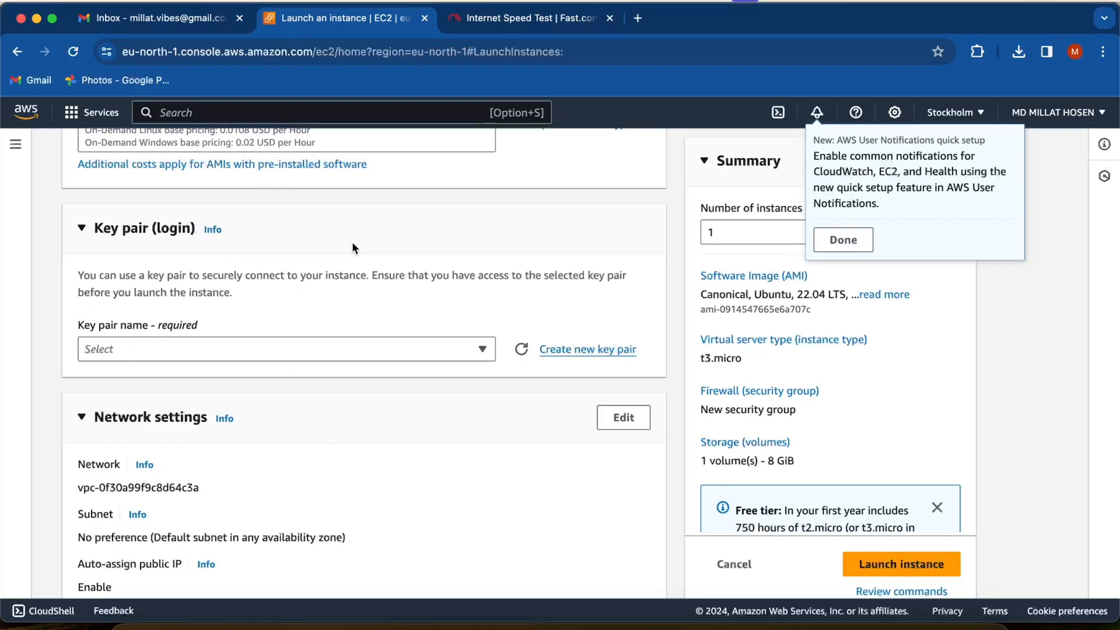
- Dismiss the AWS User Notifications quick setup notice and return to the start of the launch form
scroll(351, 242, up, 15)
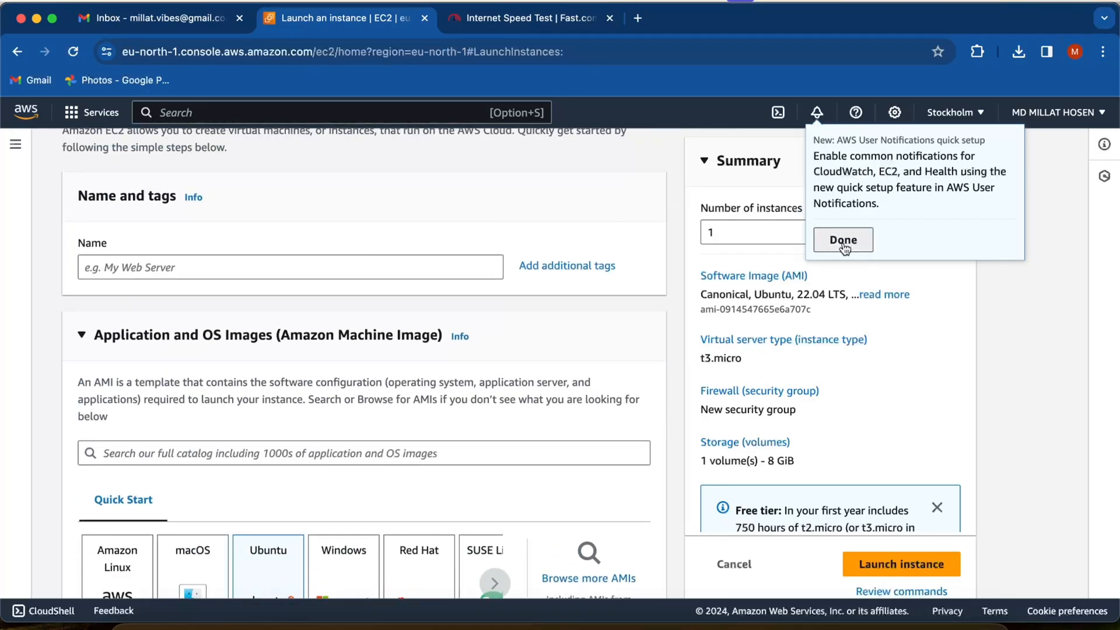
click(843, 240)
scroll(469, 286, up, 2)
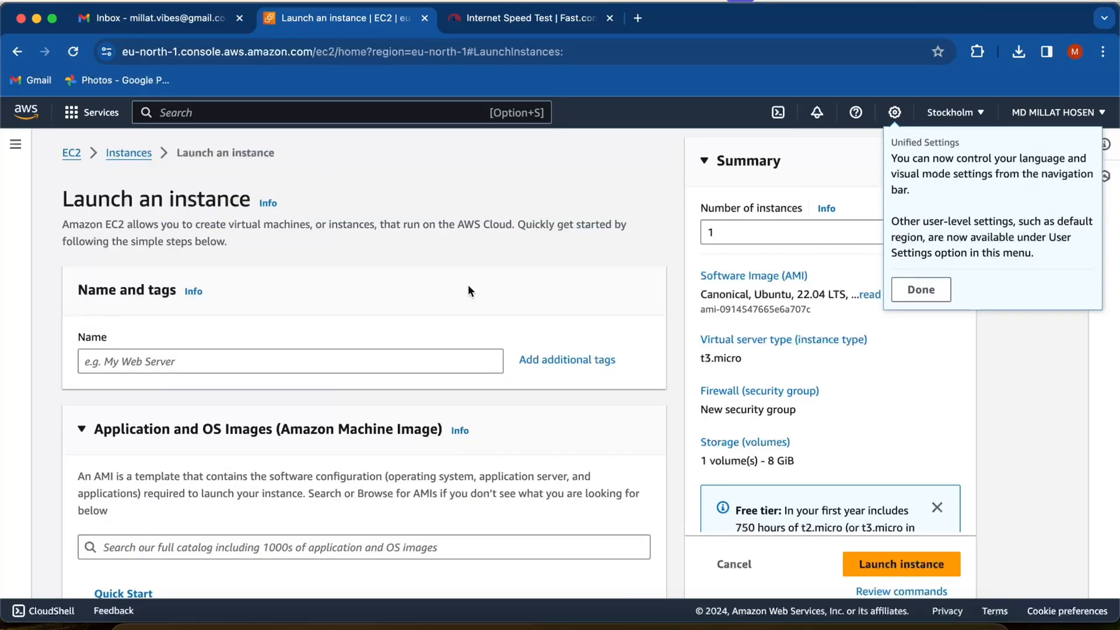
- Review the instance type, firewall and storage settings of the launch form and highlight the note under the root volume
scroll(468, 284, down, 12)
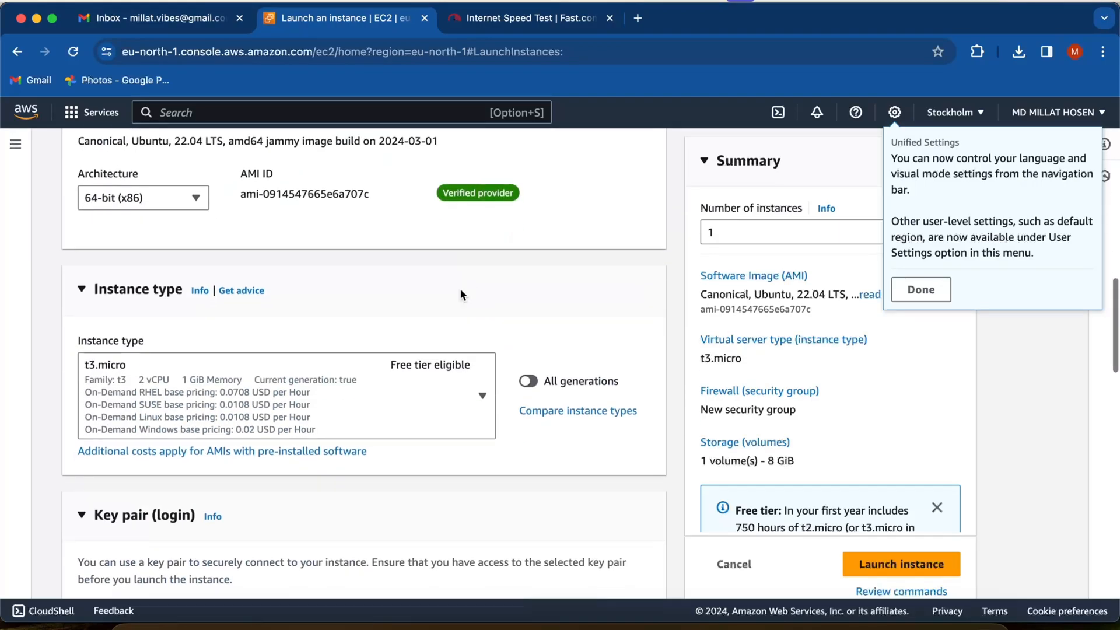
scroll(260, 518, down, 18)
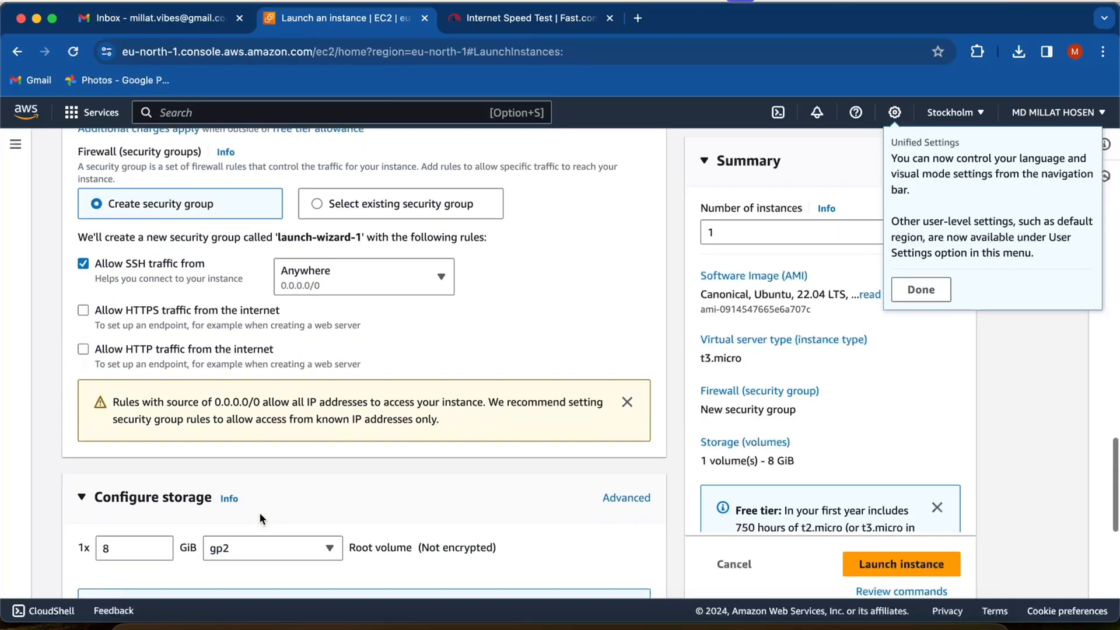
click(133, 371)
drag(112, 432, 586, 434)
click(541, 464)
scroll(507, 523, down, 4)
scroll(506, 523, up, 20)
scroll(506, 522, up, 4)
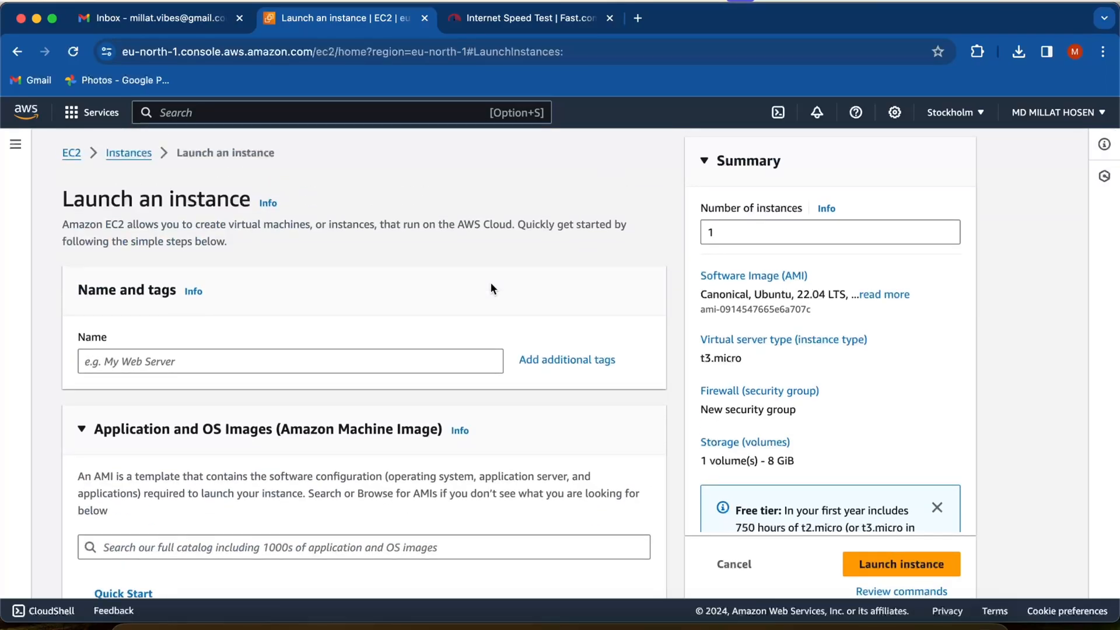
- Look over the console's region choices, notifications, settings and help options
click(950, 113)
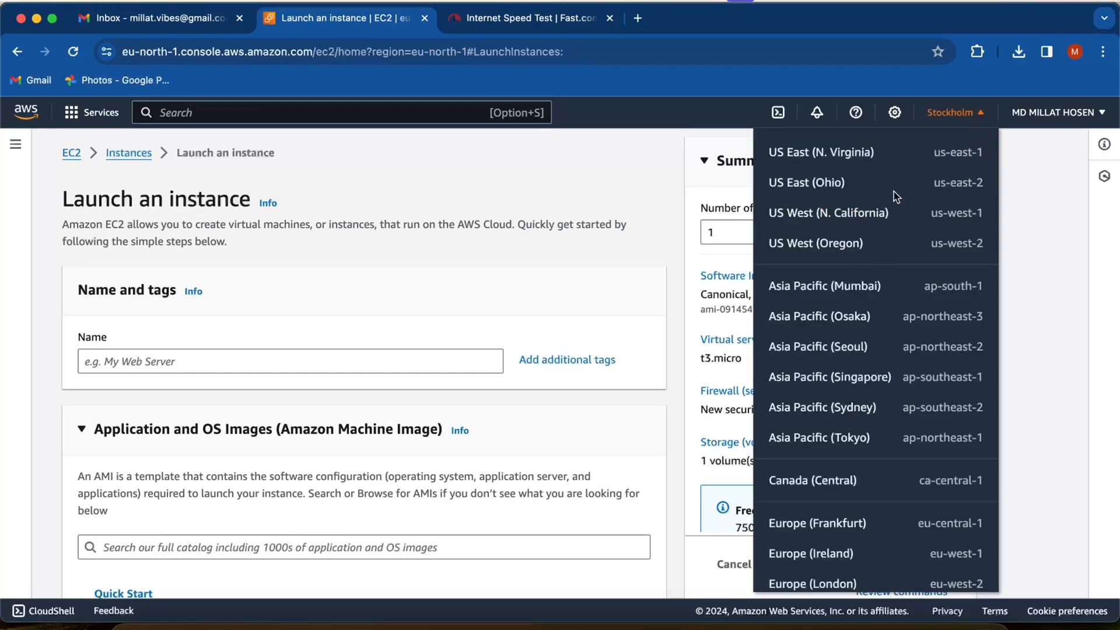
click(816, 112)
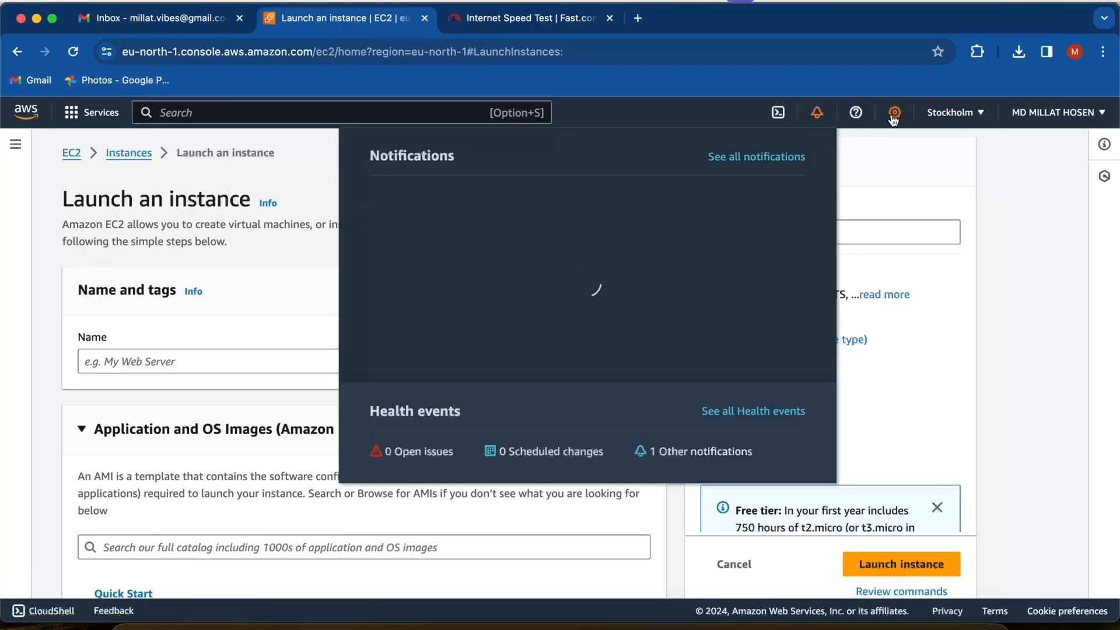
click(893, 114)
click(856, 112)
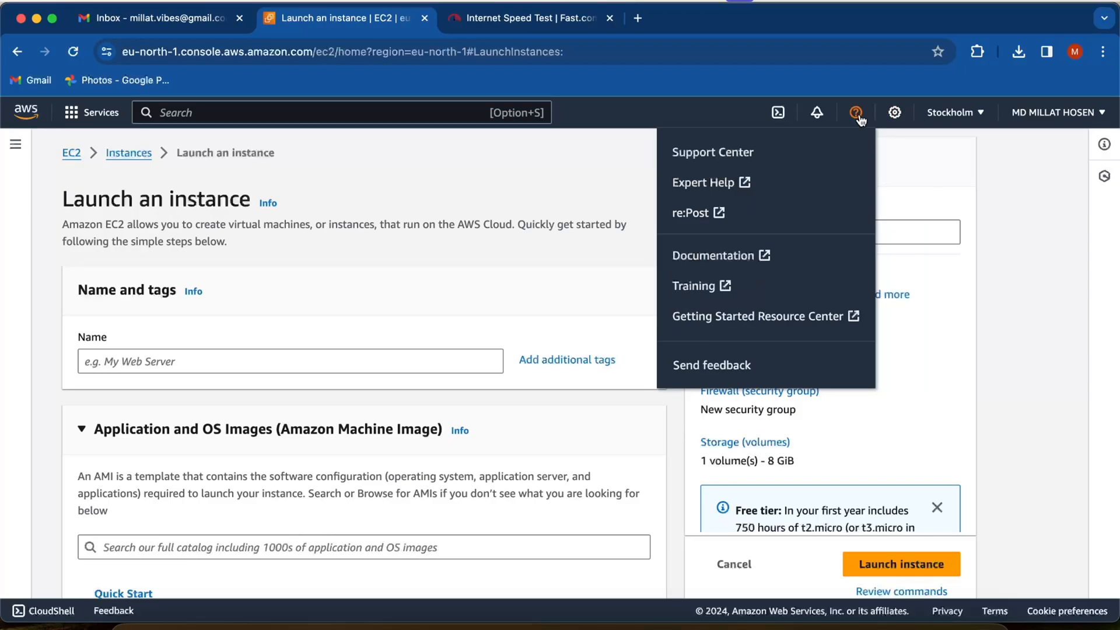
- Open the Support Center and look over its quick solutions, billing topics, articles and case section
click(717, 152)
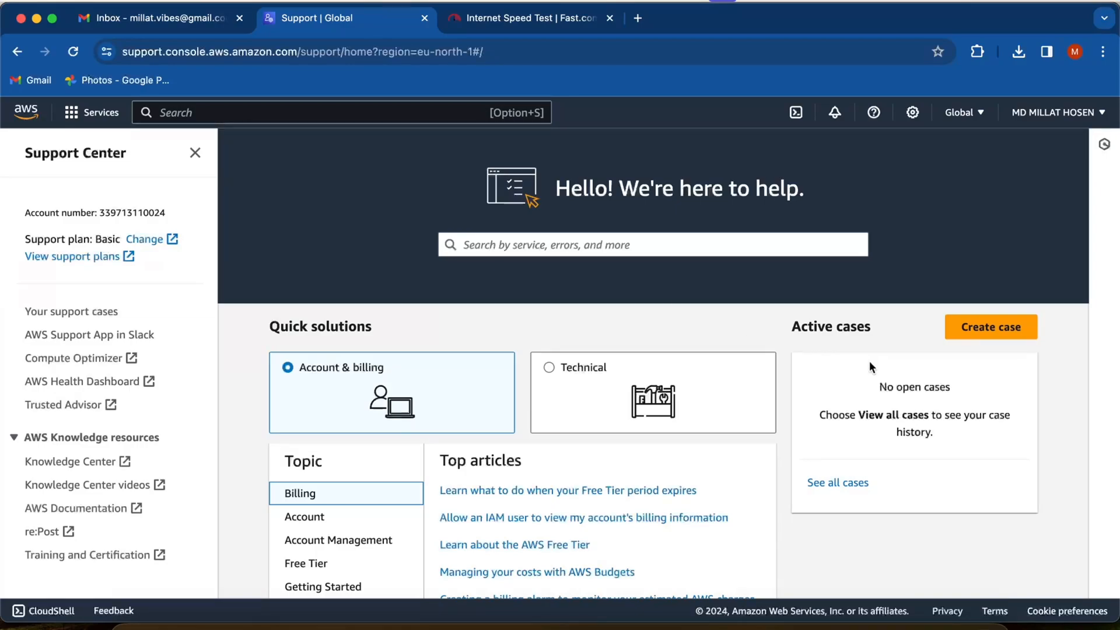
scroll(912, 477, down, 5)
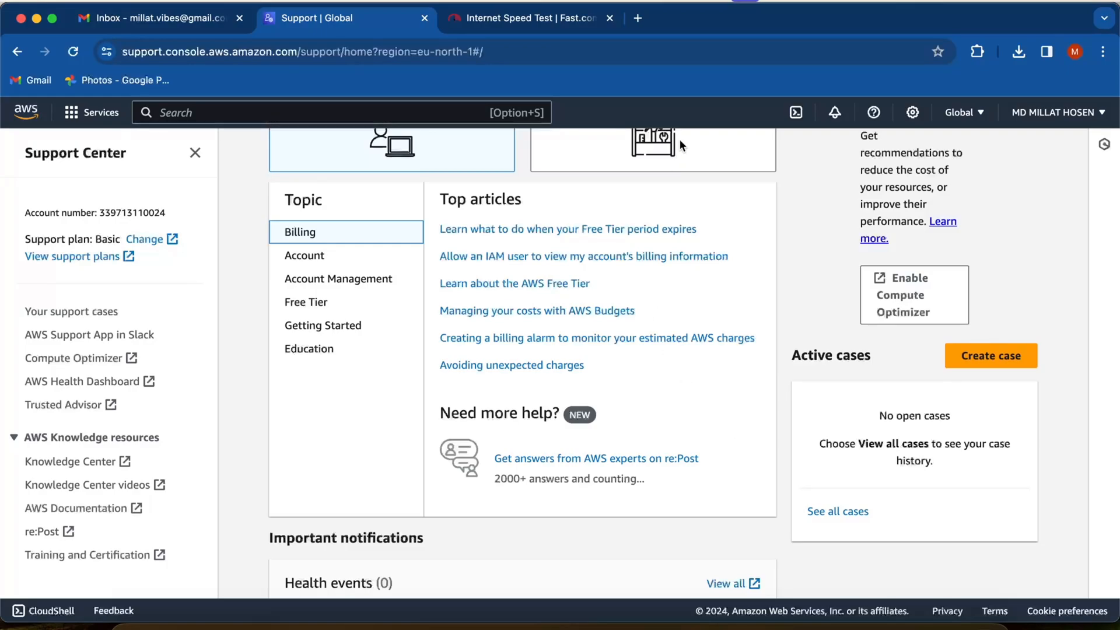
scroll(983, 205, up, 4)
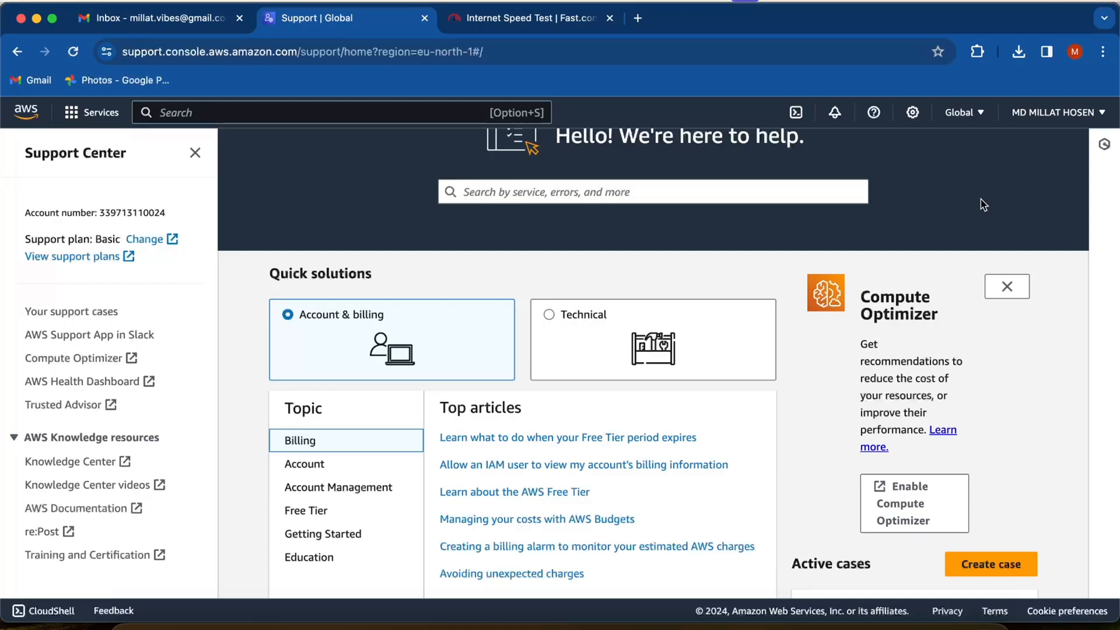
scroll(955, 282, up, 1)
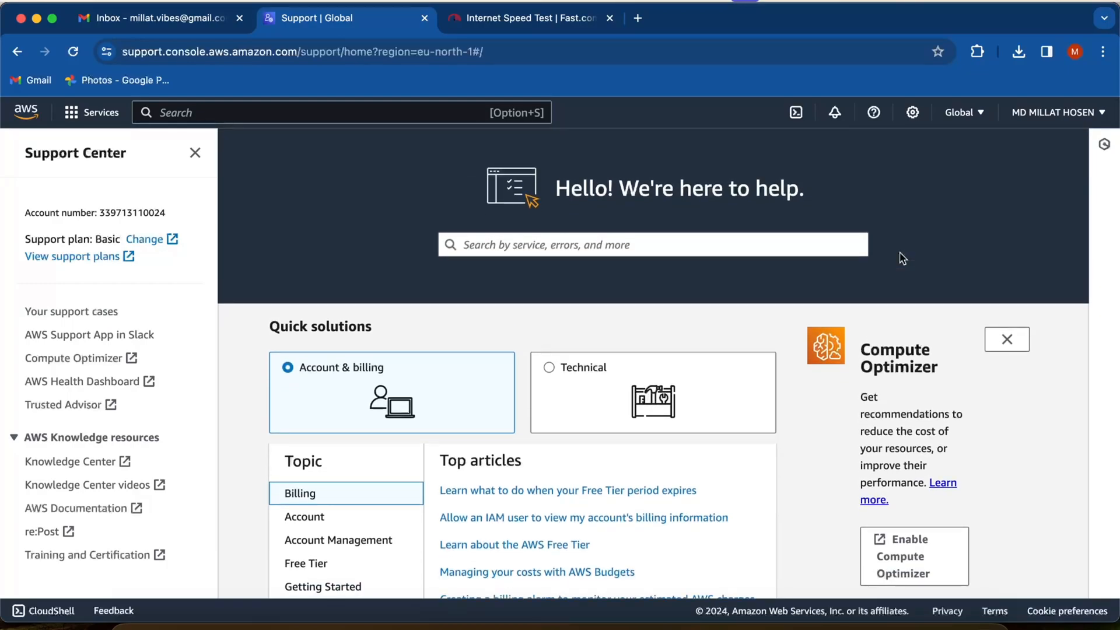
- Close the Fast.com Internet Speed Test page and return to the Support Center
click(504, 18)
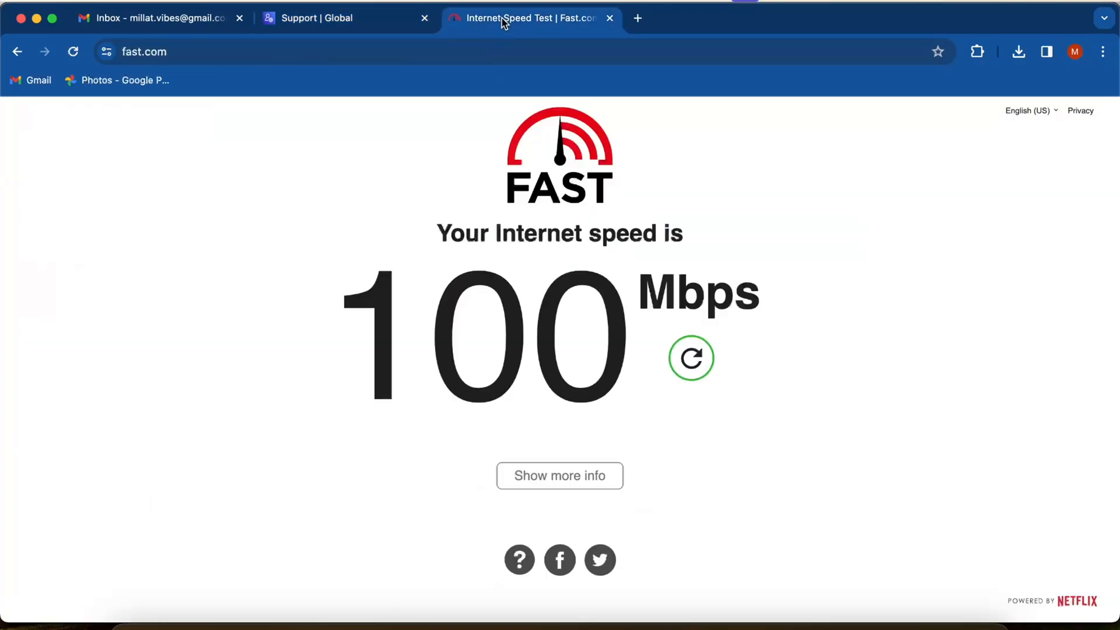
click(610, 18)
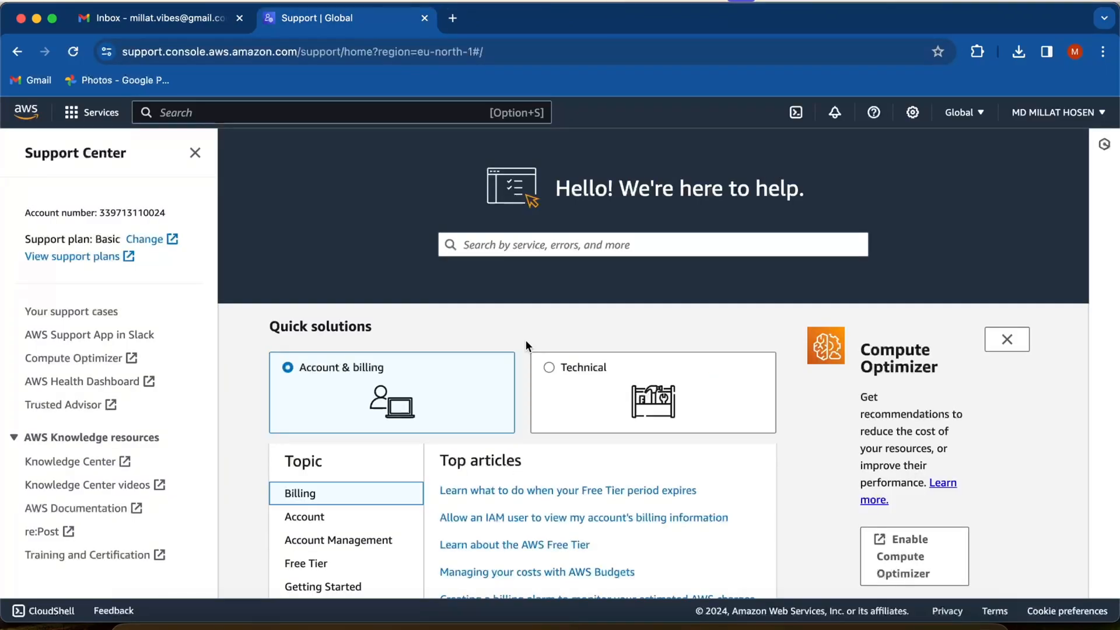